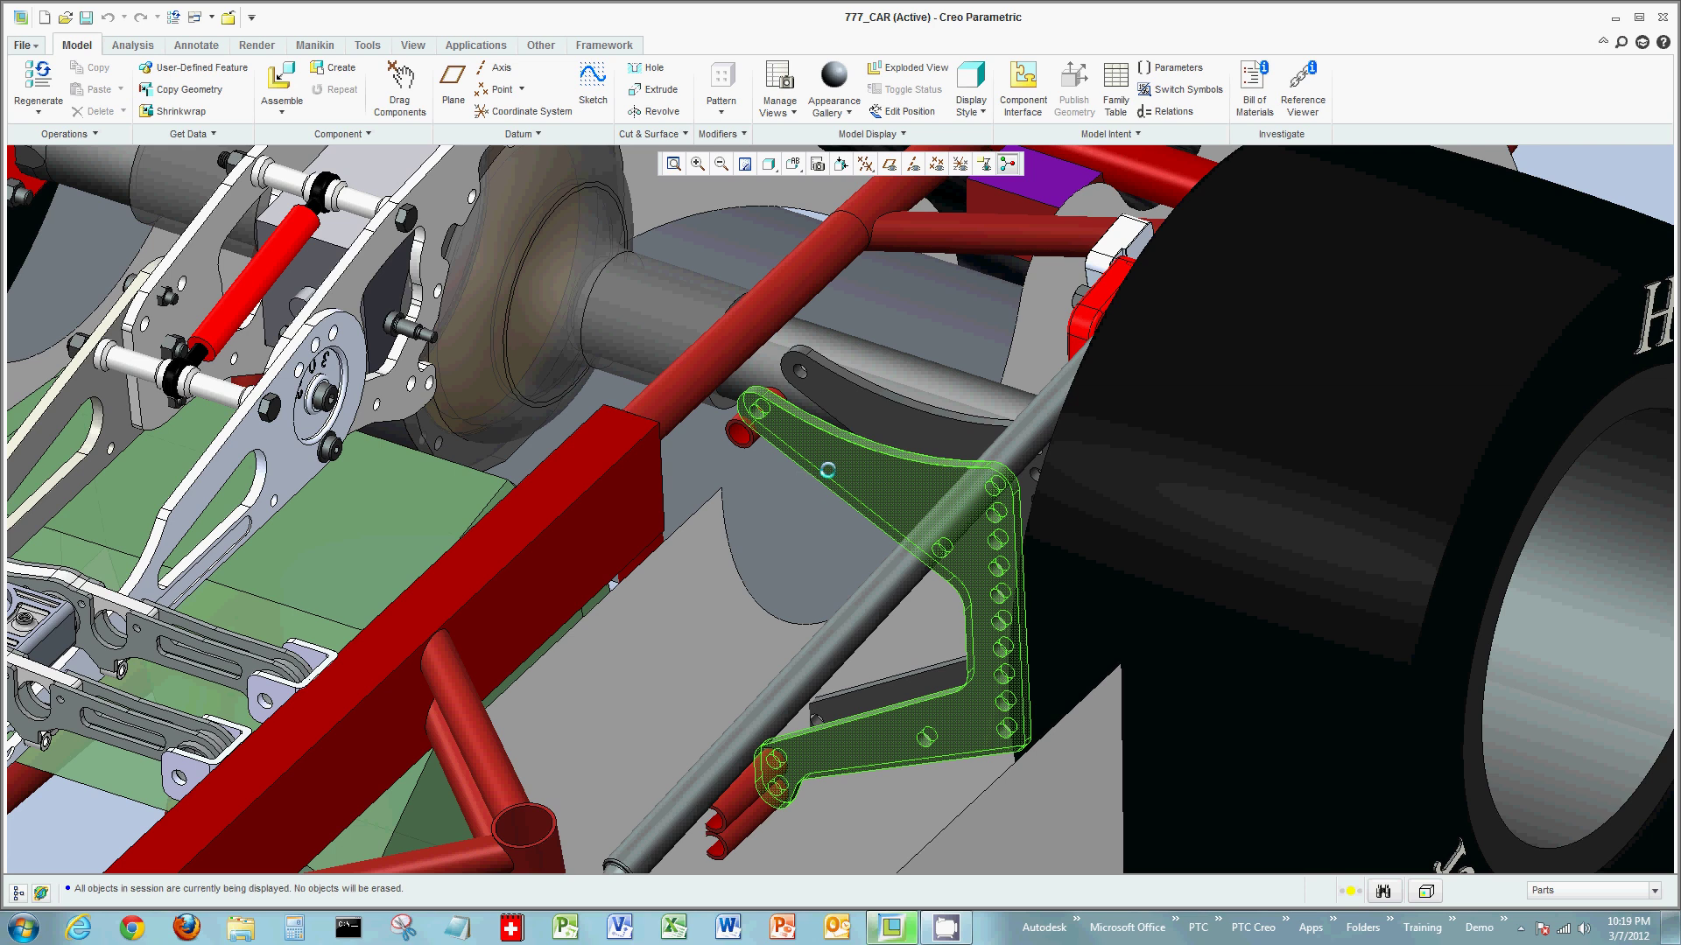
# Open the highlighted BRP4550 bracket plate from the car assembly and enter Simulate, converting it to a standard Creo Simulate model.
pyautogui.click(827, 470)
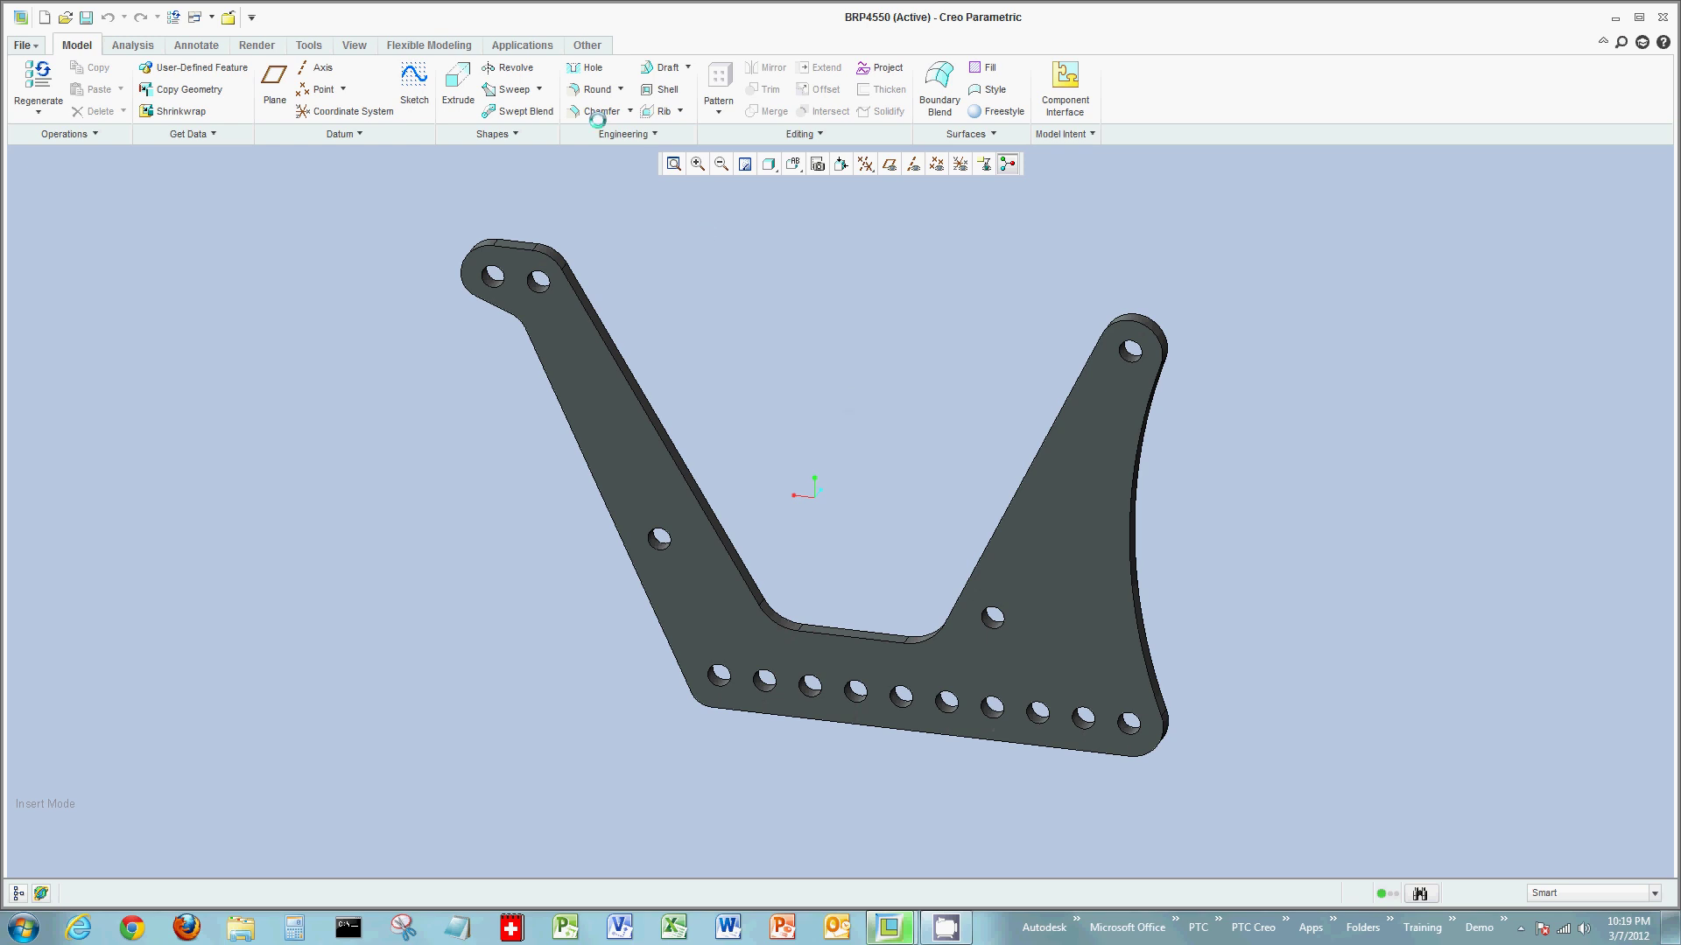
pyautogui.click(515, 45)
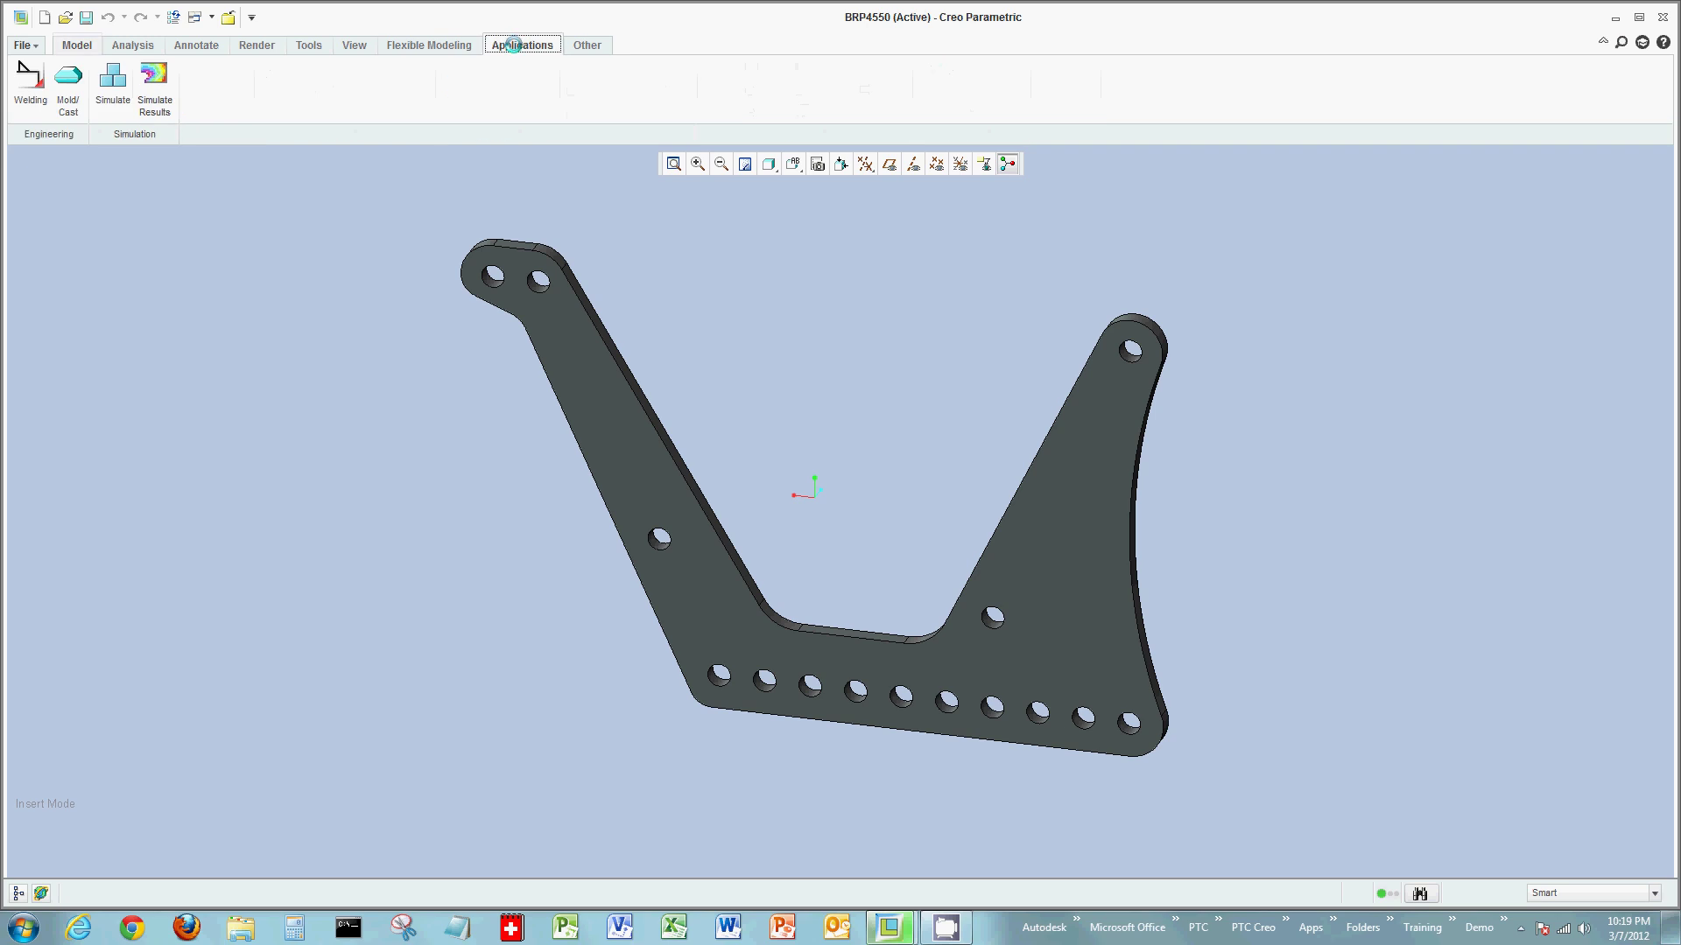
pyautogui.click(112, 88)
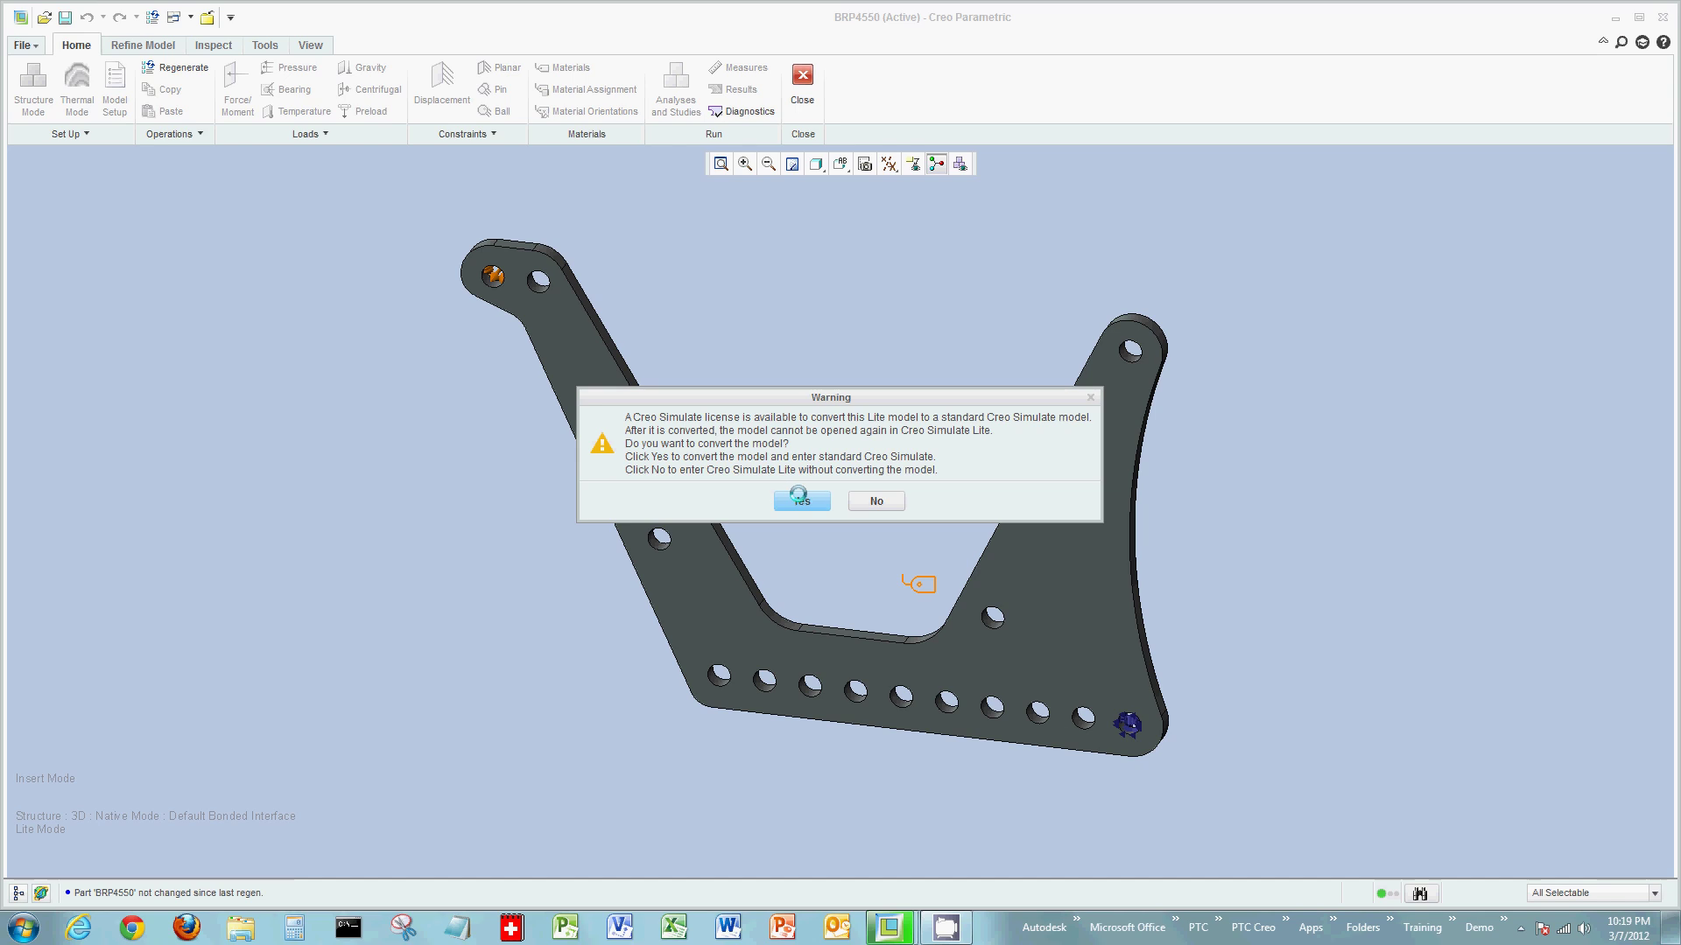
pyautogui.click(794, 501)
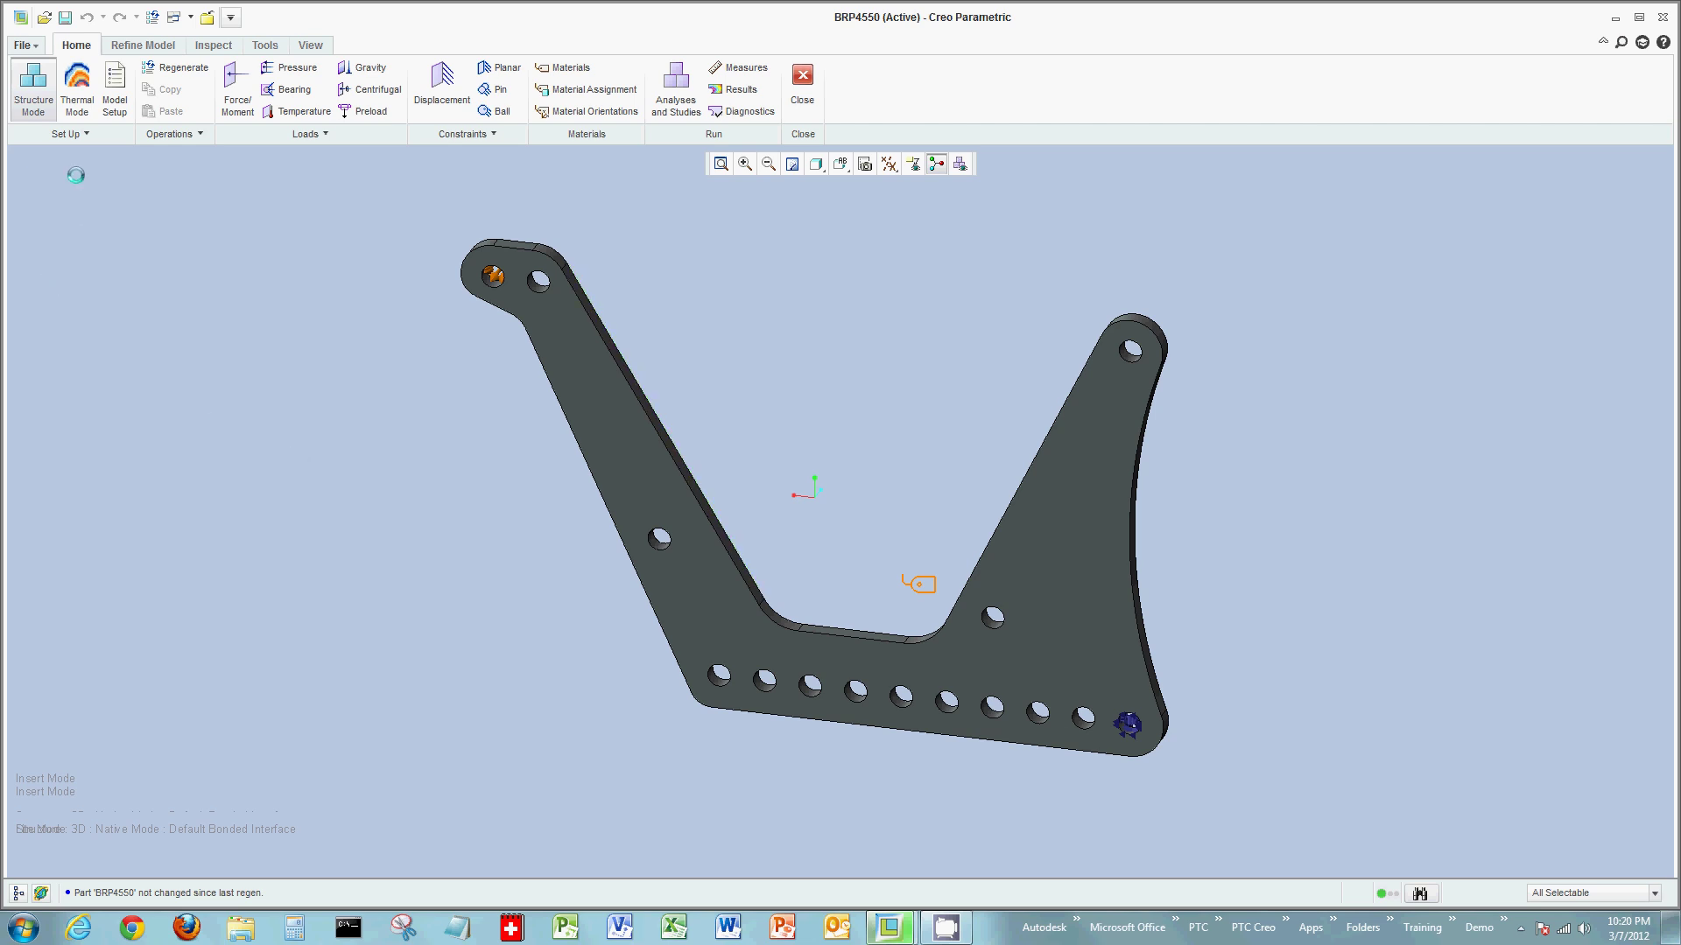
# Switch the model setup to Simulate Lite, agreeing to delete all existing simulation entities.
pyautogui.click(114, 94)
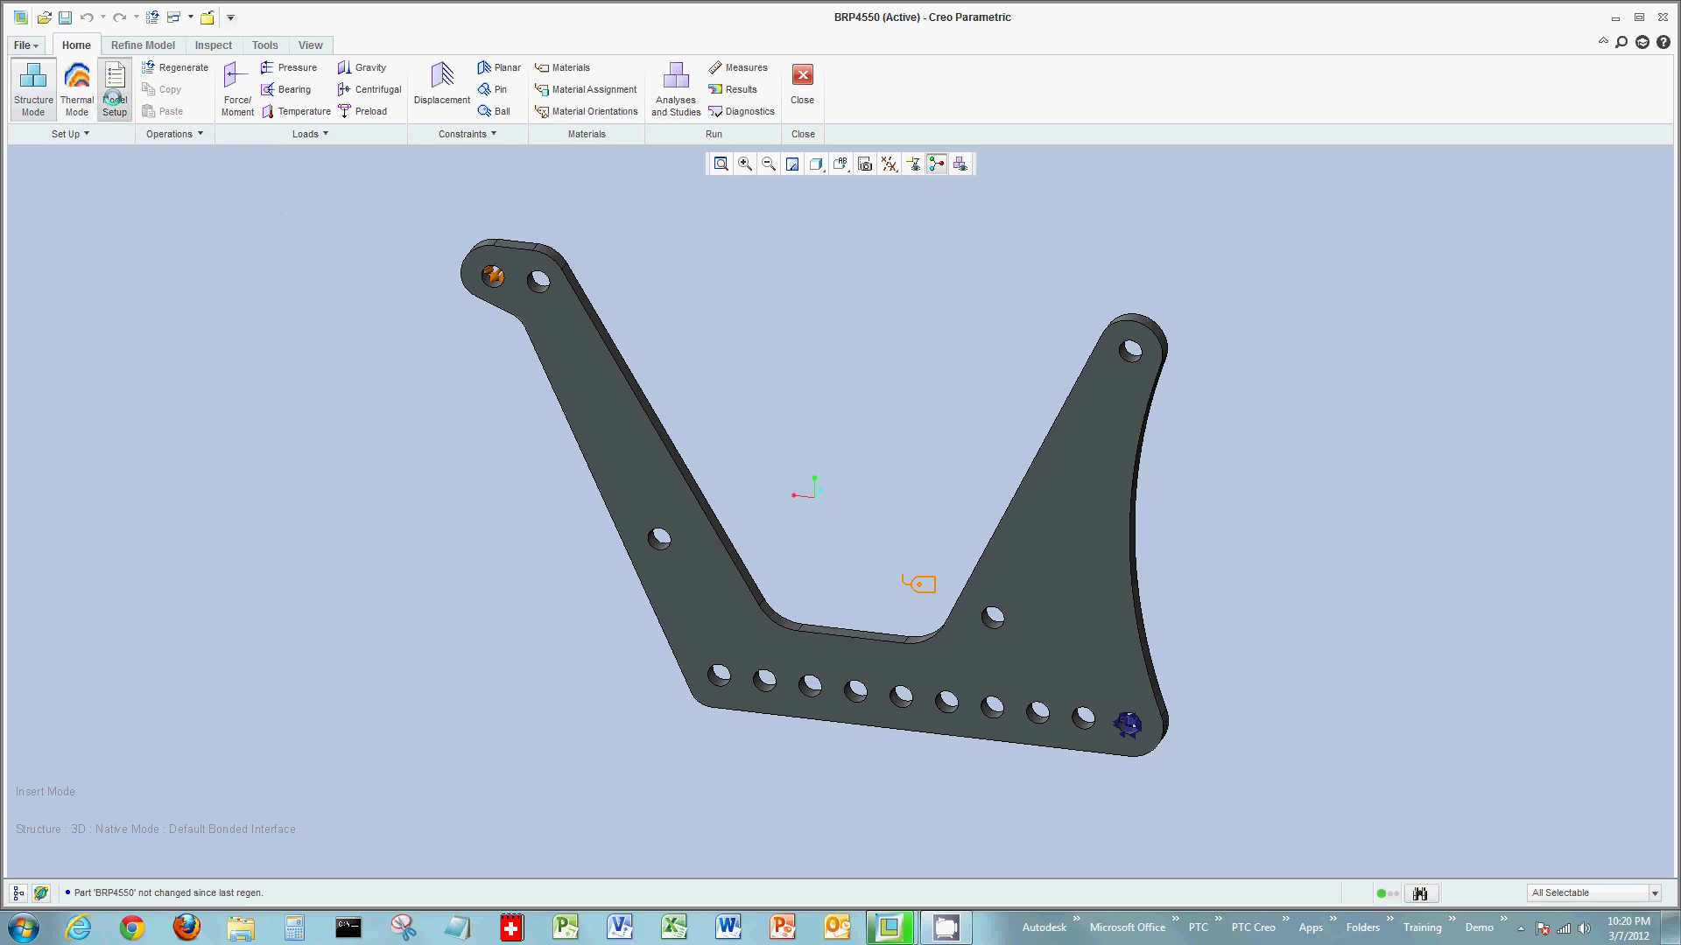
pyautogui.click(153, 192)
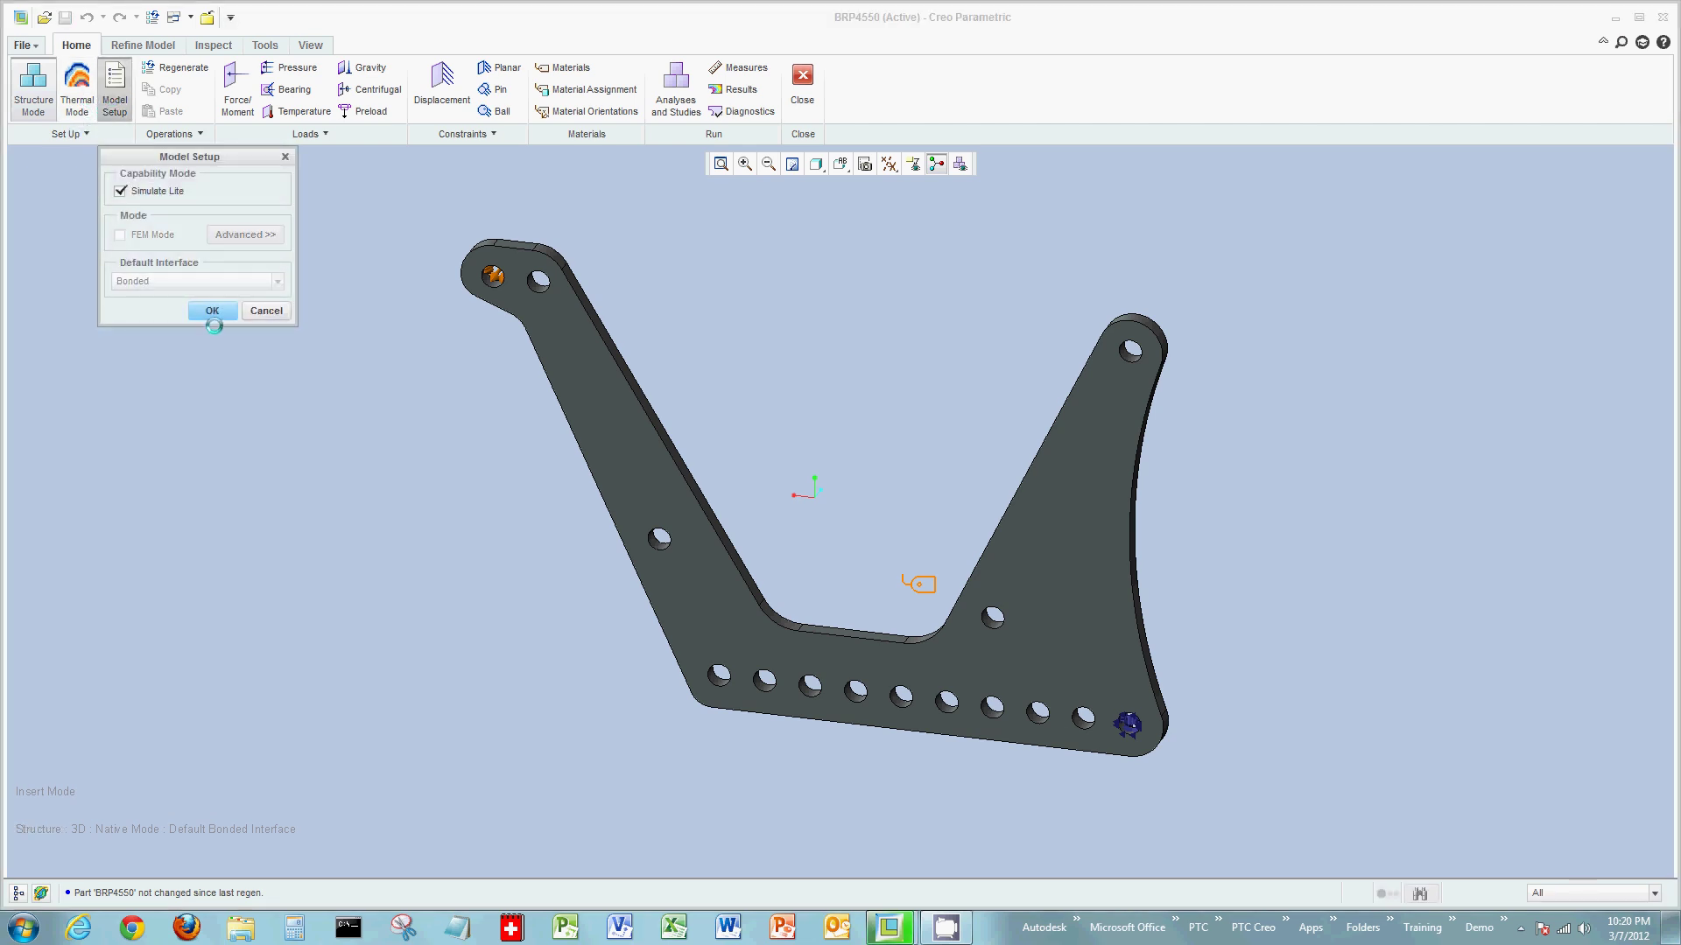
pyautogui.click(214, 311)
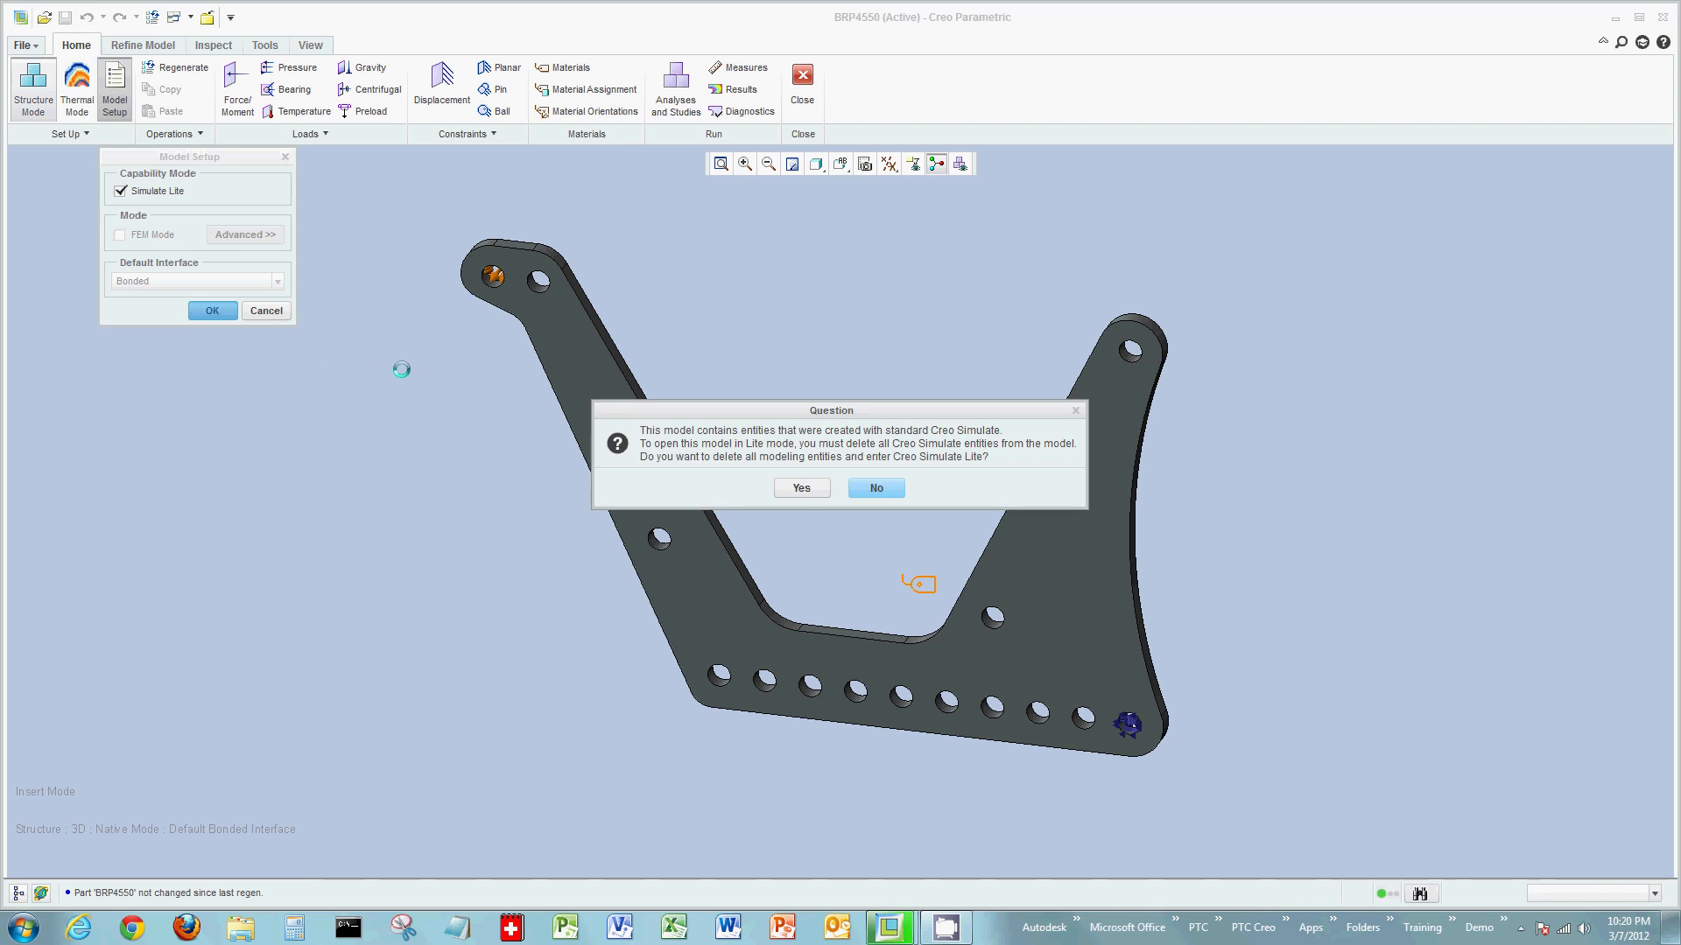
pyautogui.click(799, 488)
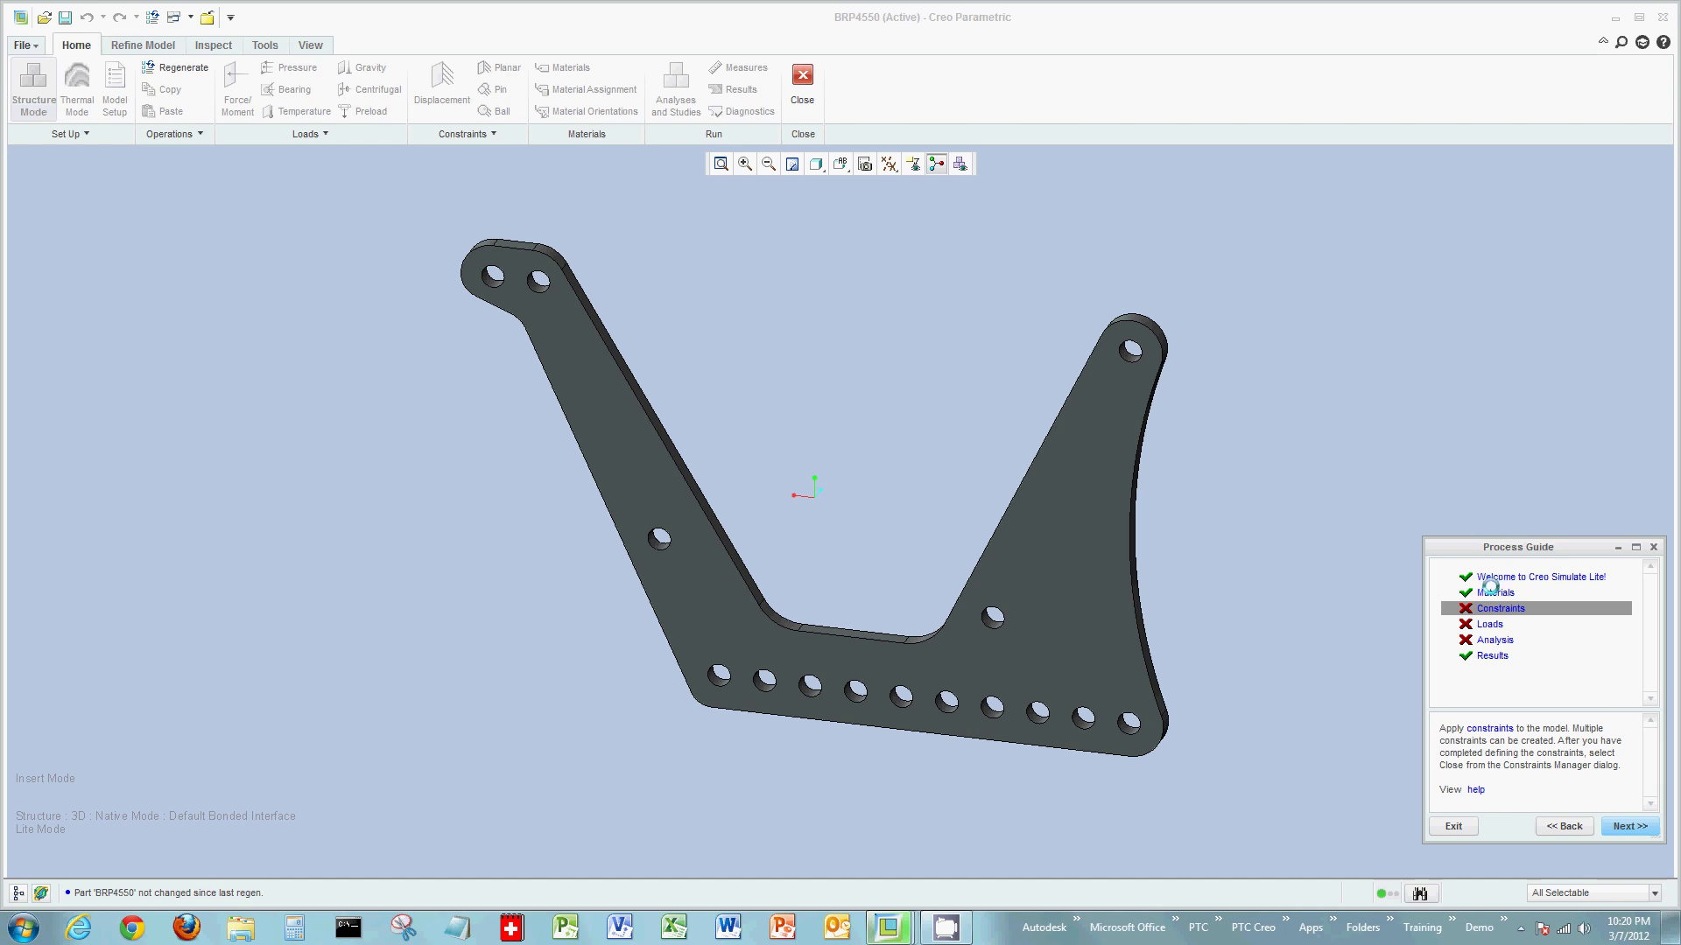
# Assign an aluminum material to the BRP4550 part through the Process Guide.
pyautogui.click(1493, 590)
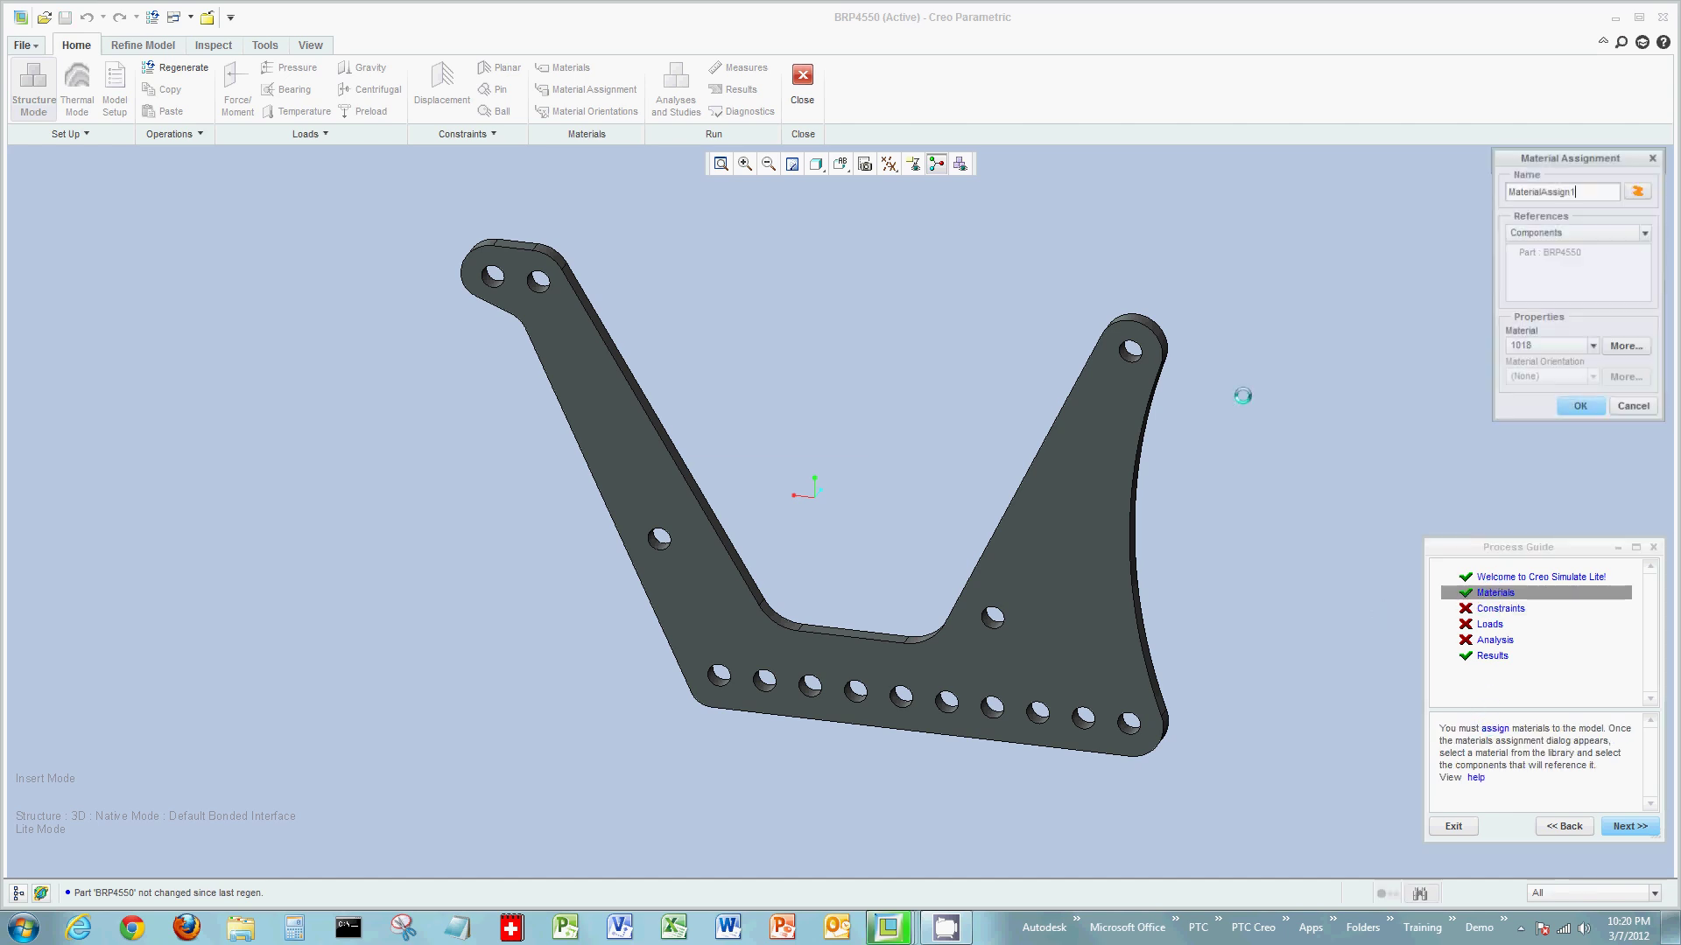
pyautogui.click(1593, 348)
pyautogui.scroll(-3, 1592, 399)
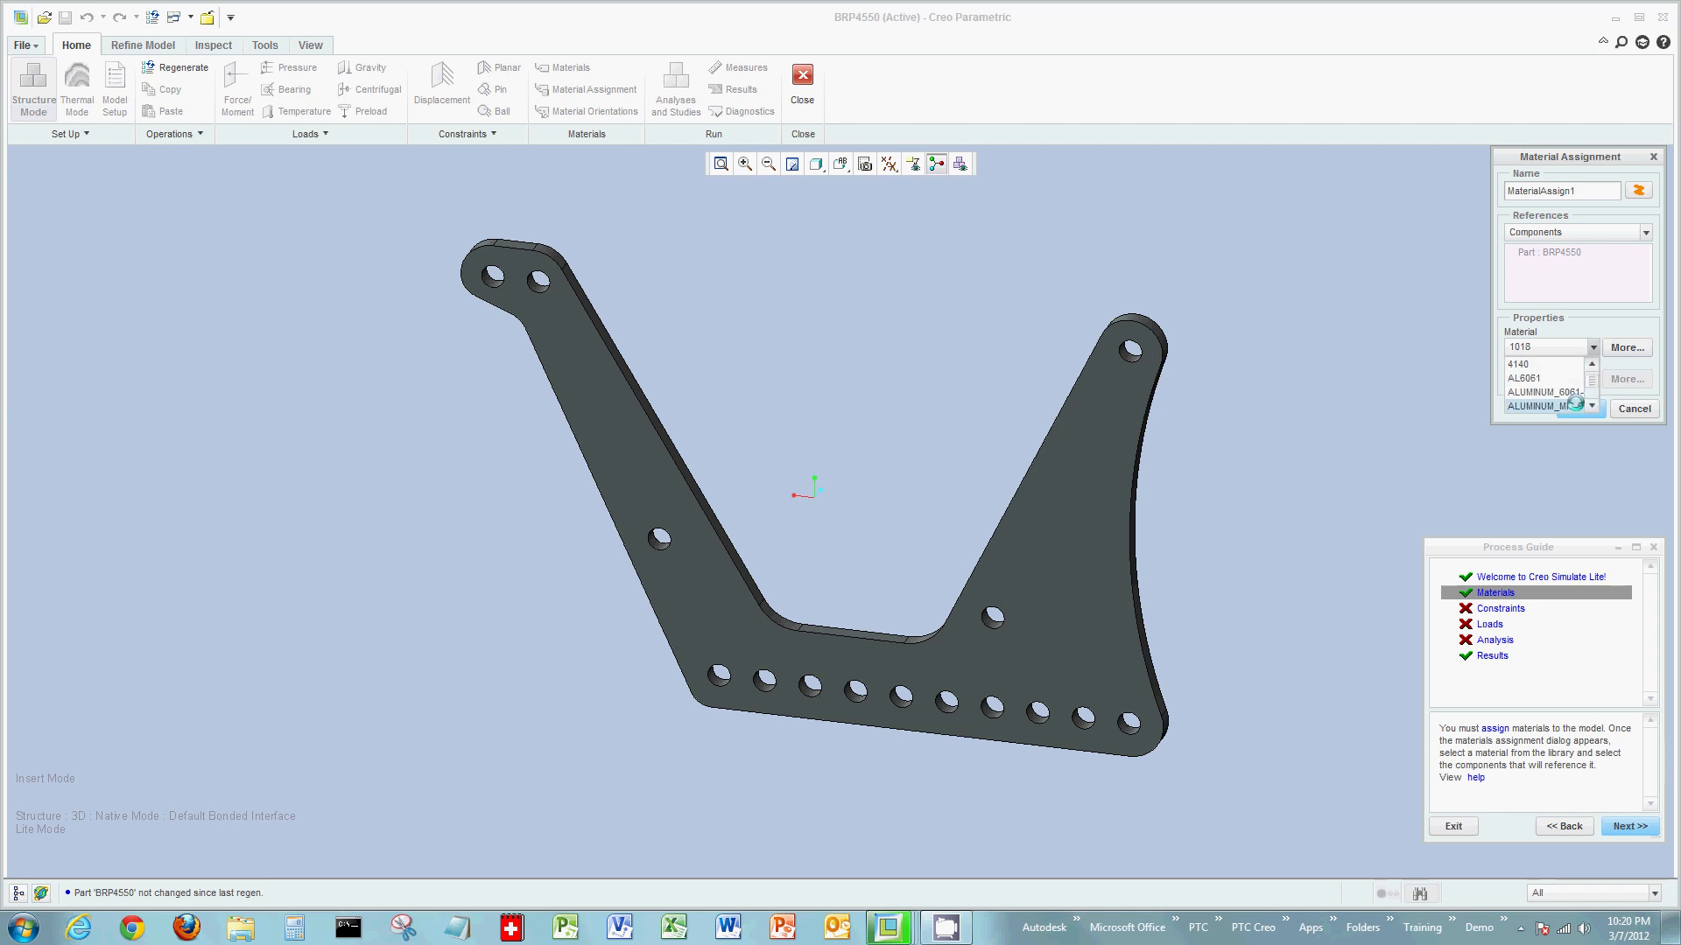
pyautogui.click(1541, 392)
pyautogui.click(1581, 409)
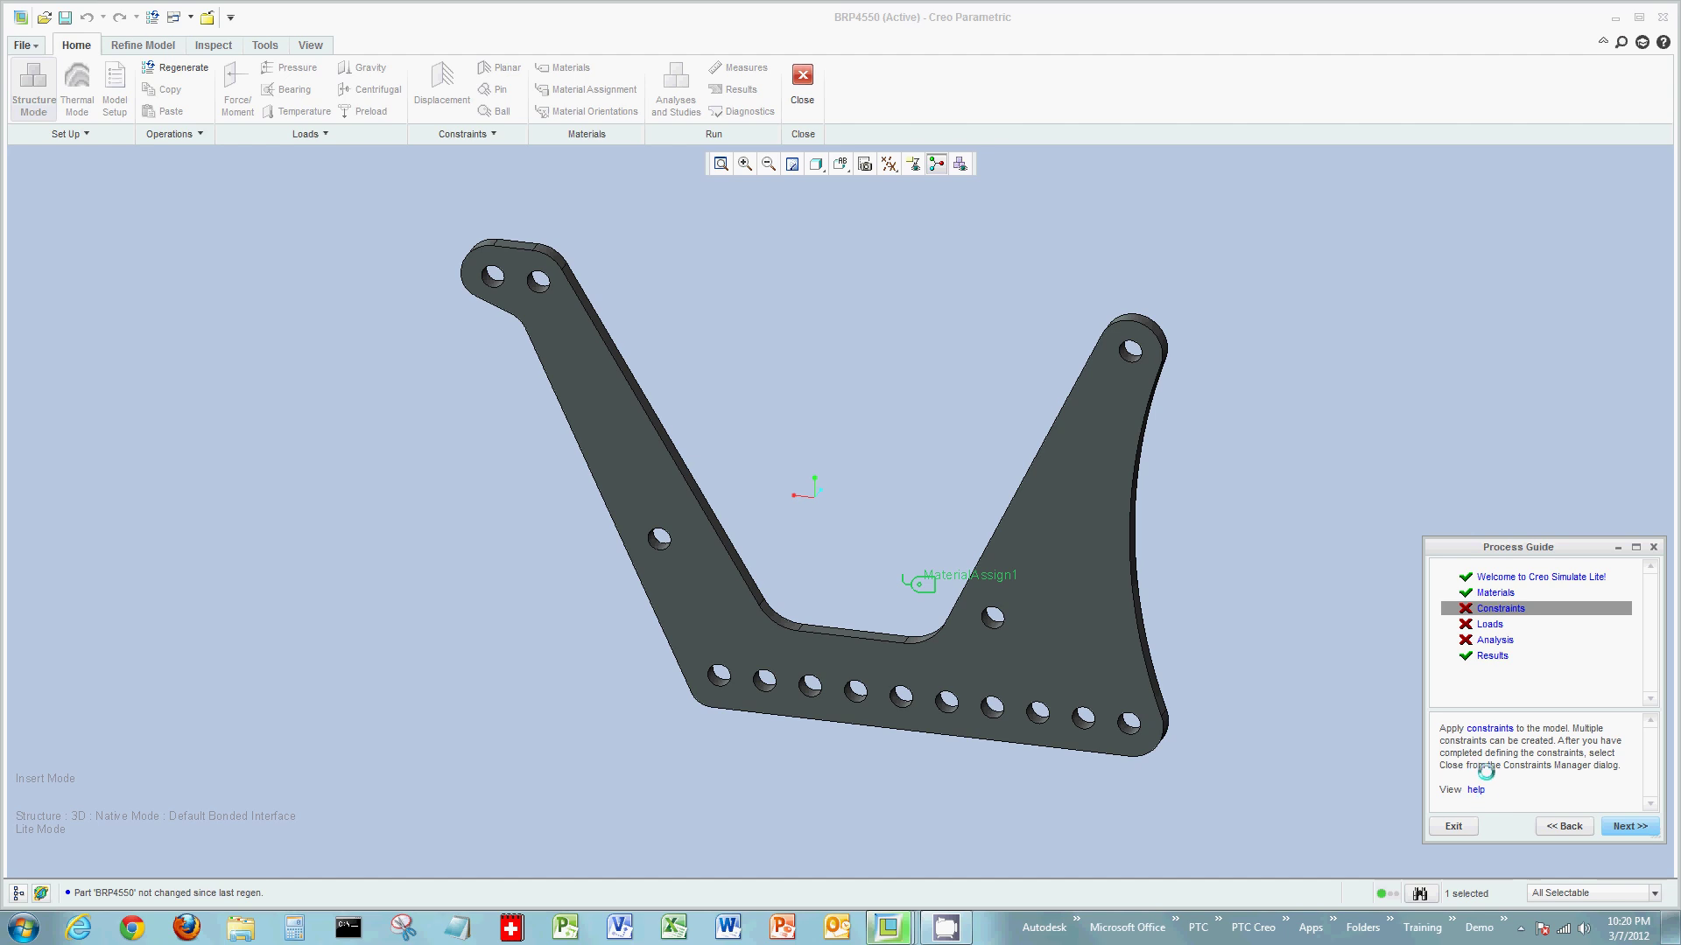
# Create a displacement constraint on the last hole of the ten-hole row, fixing its translation in X, Y and Z.
pyautogui.click(1490, 728)
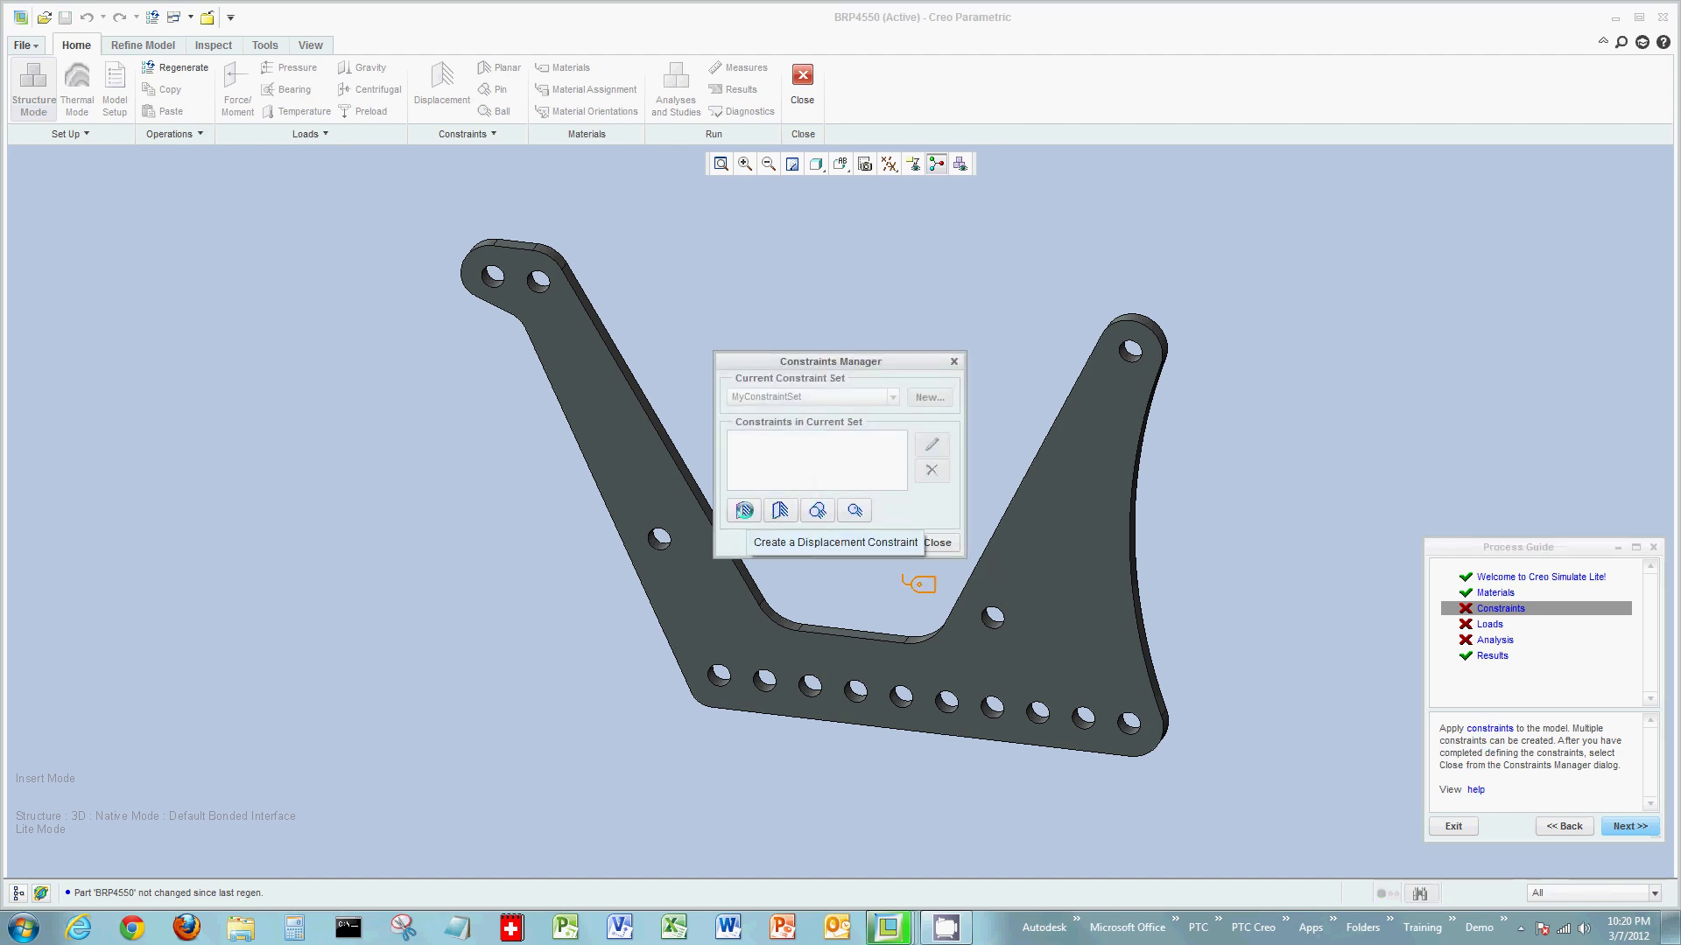
pyautogui.click(744, 511)
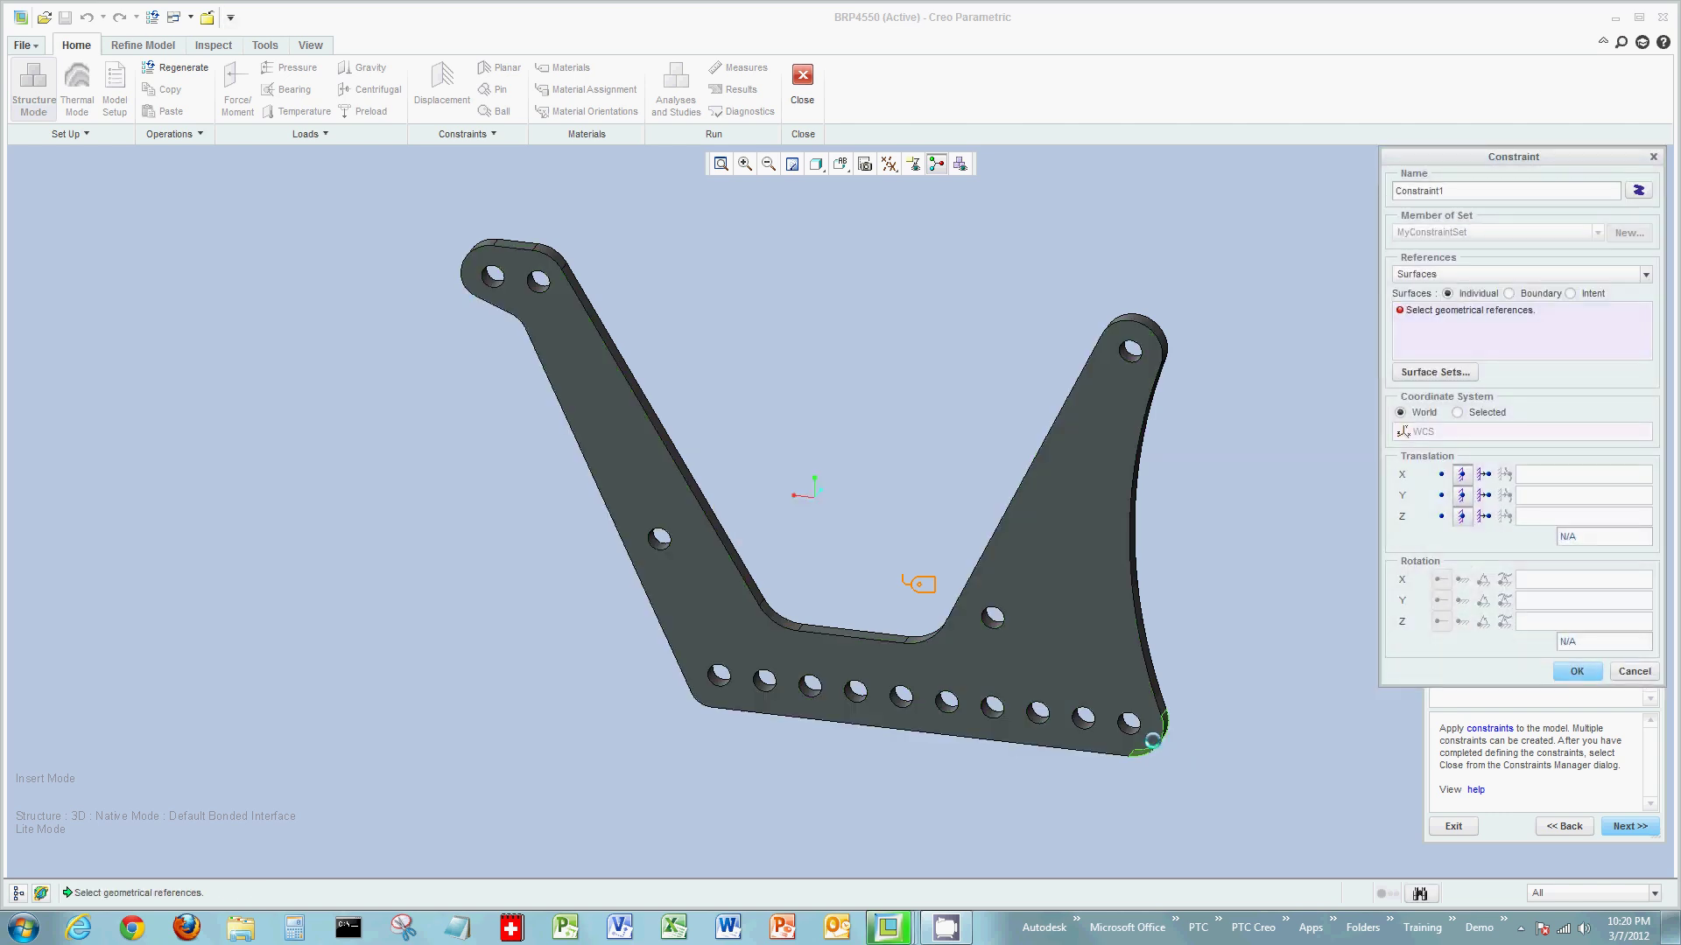
pyautogui.click(1129, 727)
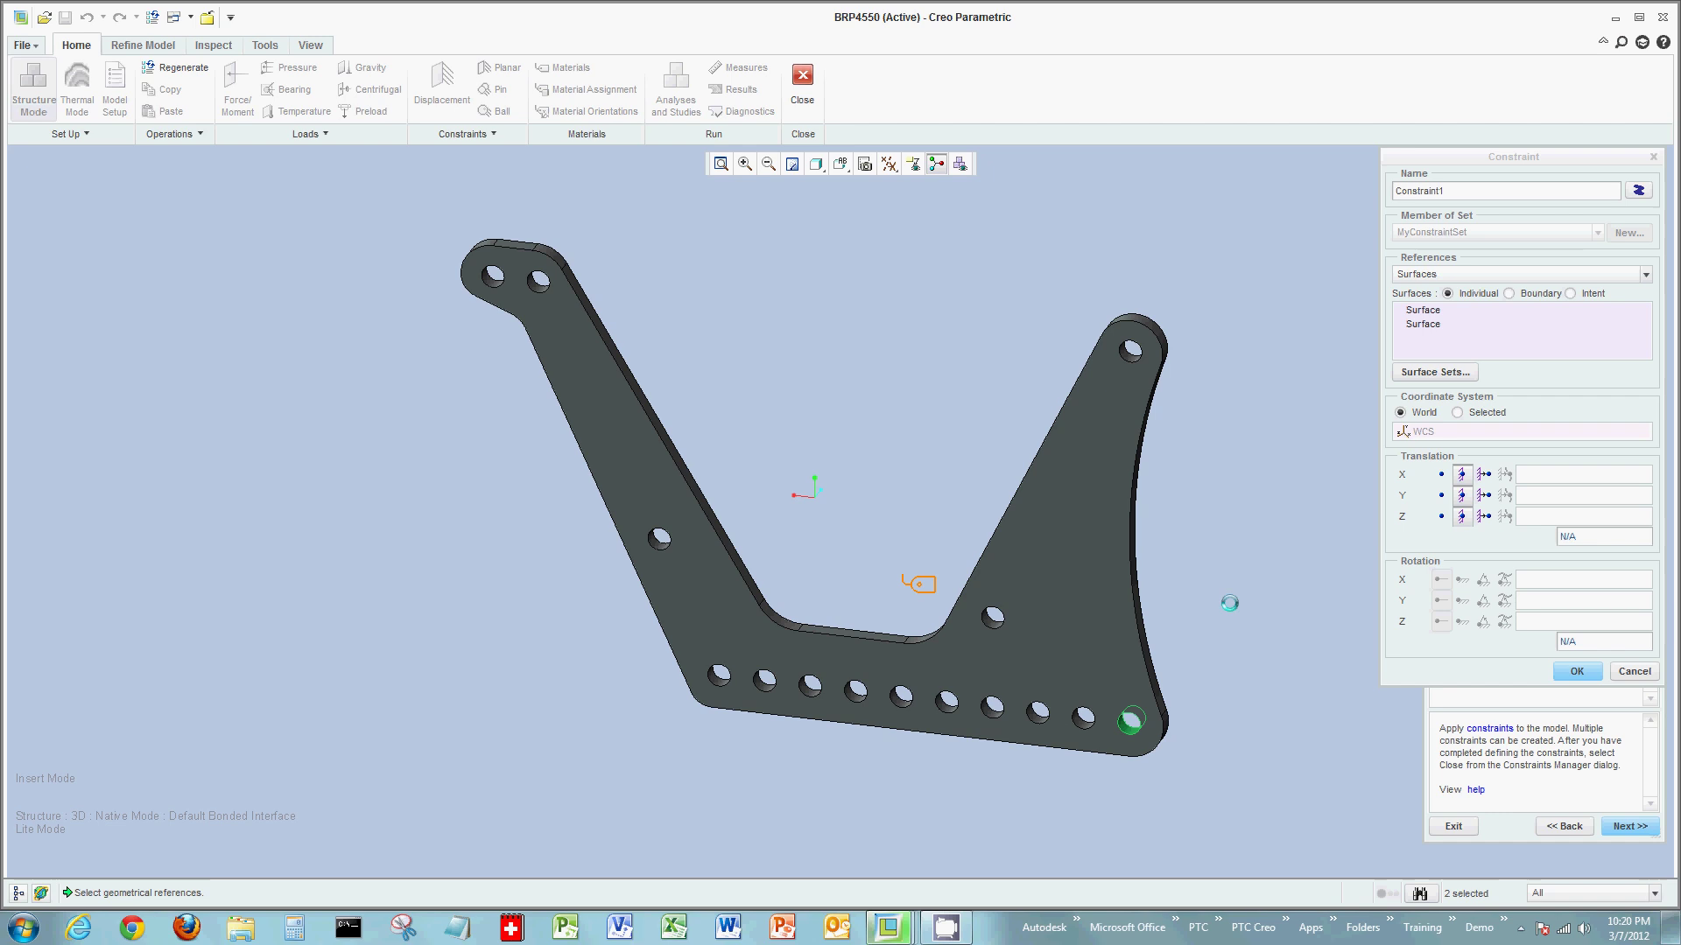
pyautogui.click(1576, 672)
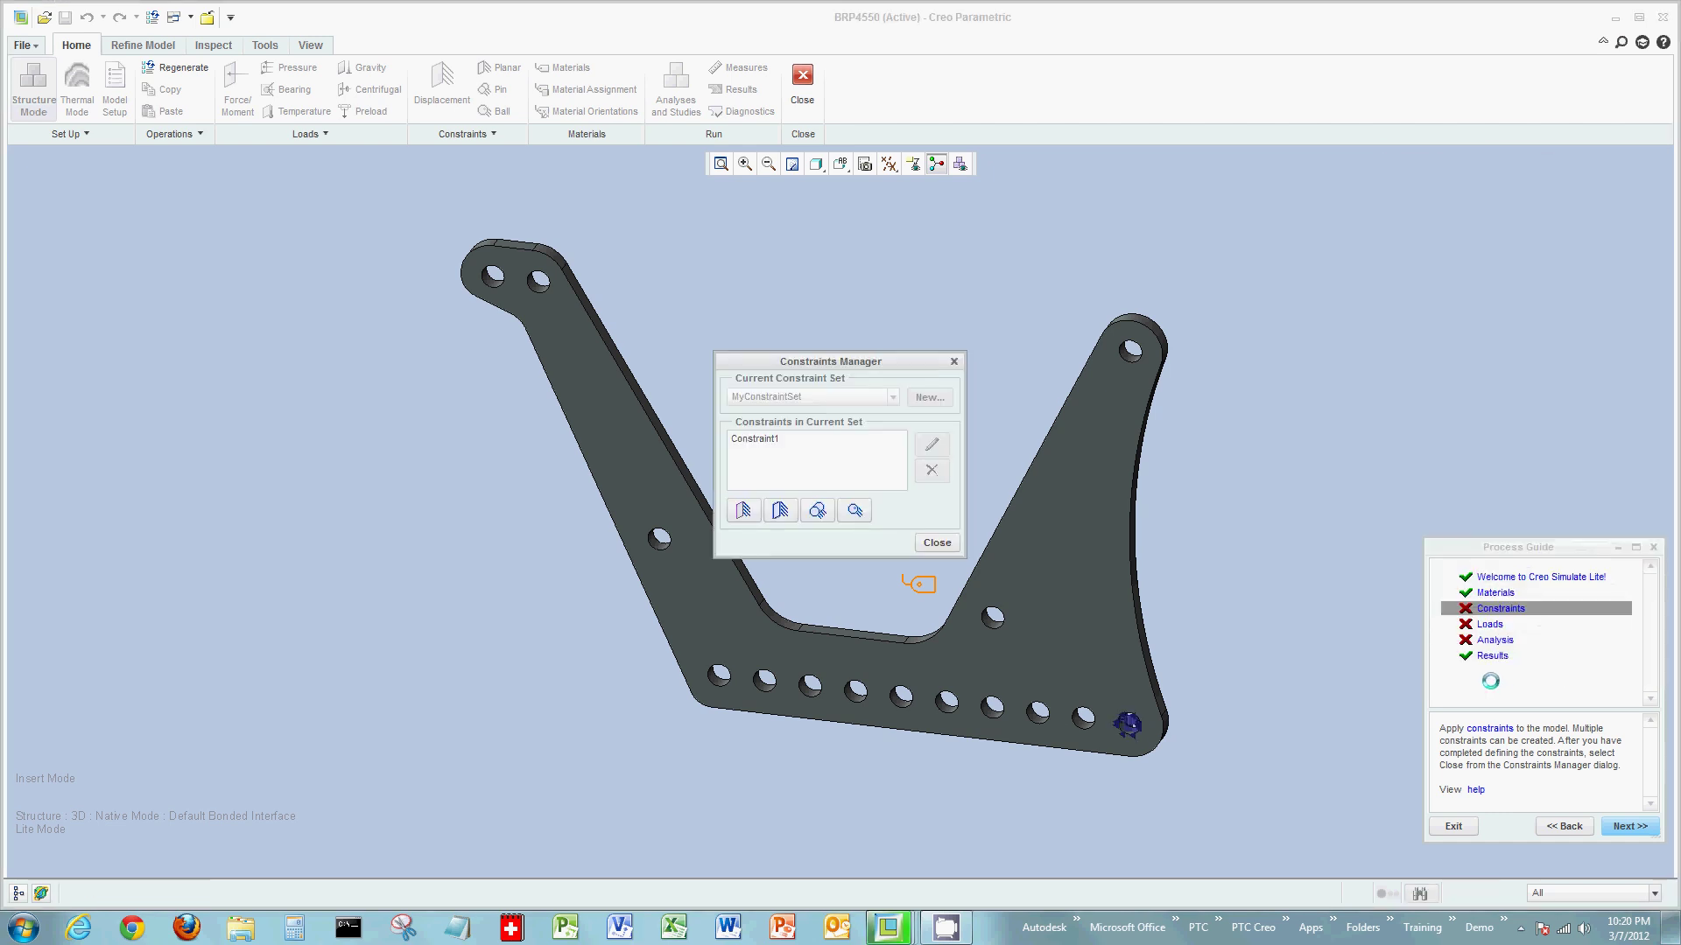
pyautogui.click(937, 543)
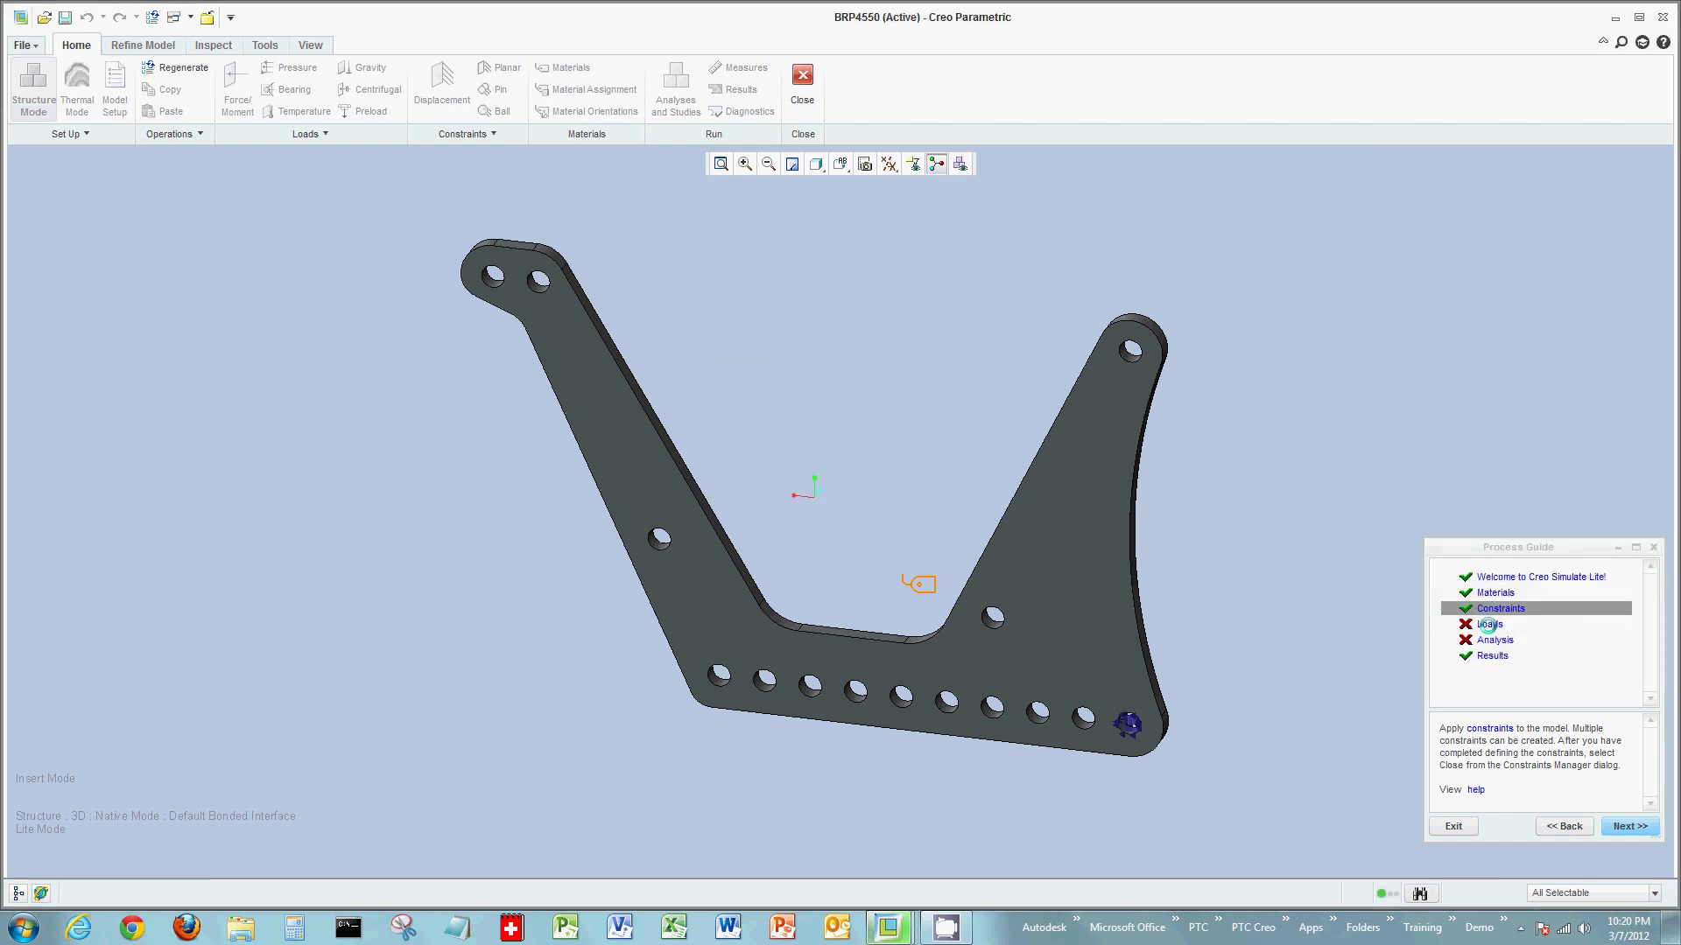
# Apply a force load with a Z component of -200 in lbm/sec^2 to the end hole of the two-hole arm and preview it.
pyautogui.click(1490, 624)
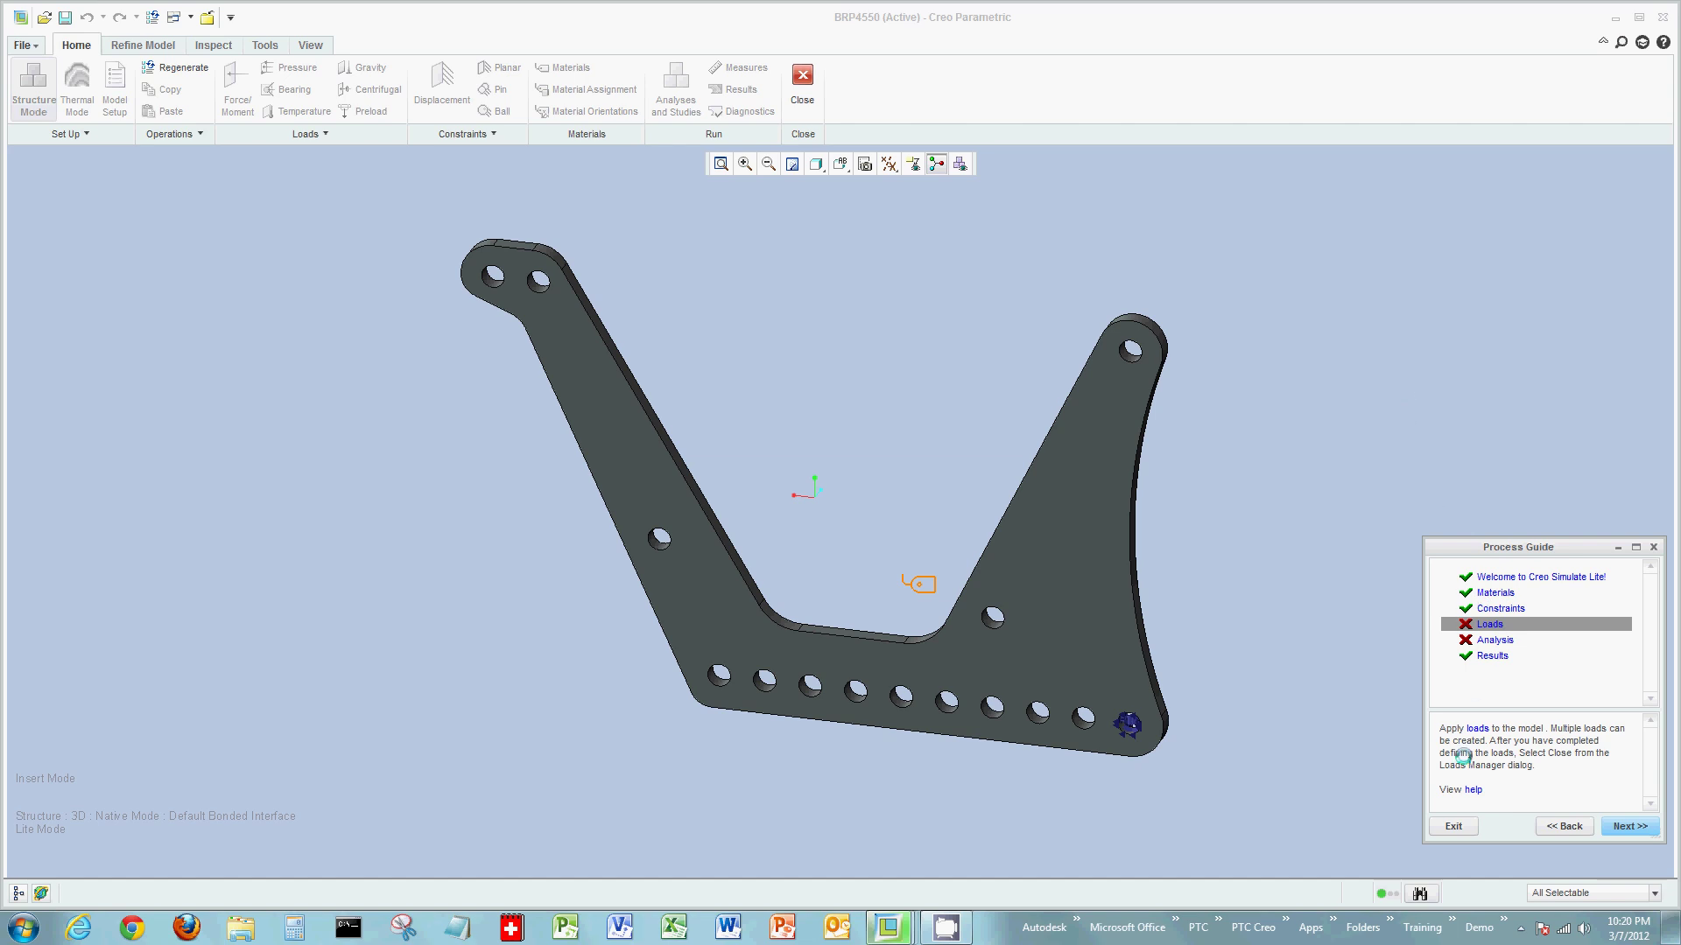
pyautogui.click(1478, 729)
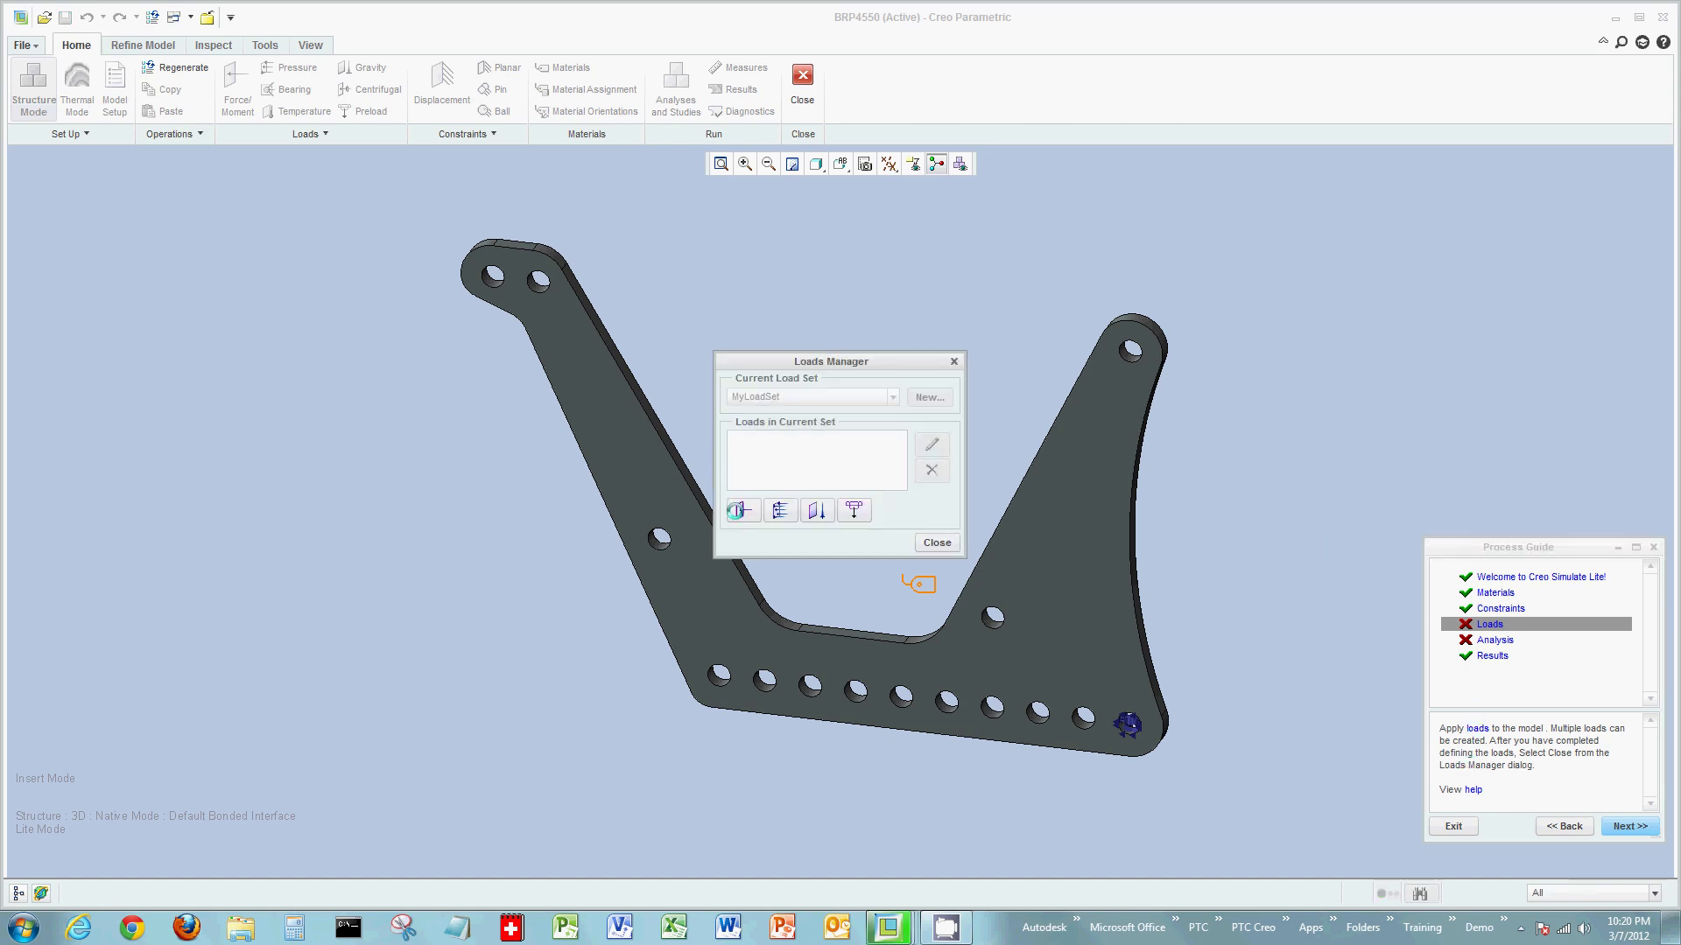
pyautogui.click(743, 510)
pyautogui.click(492, 278)
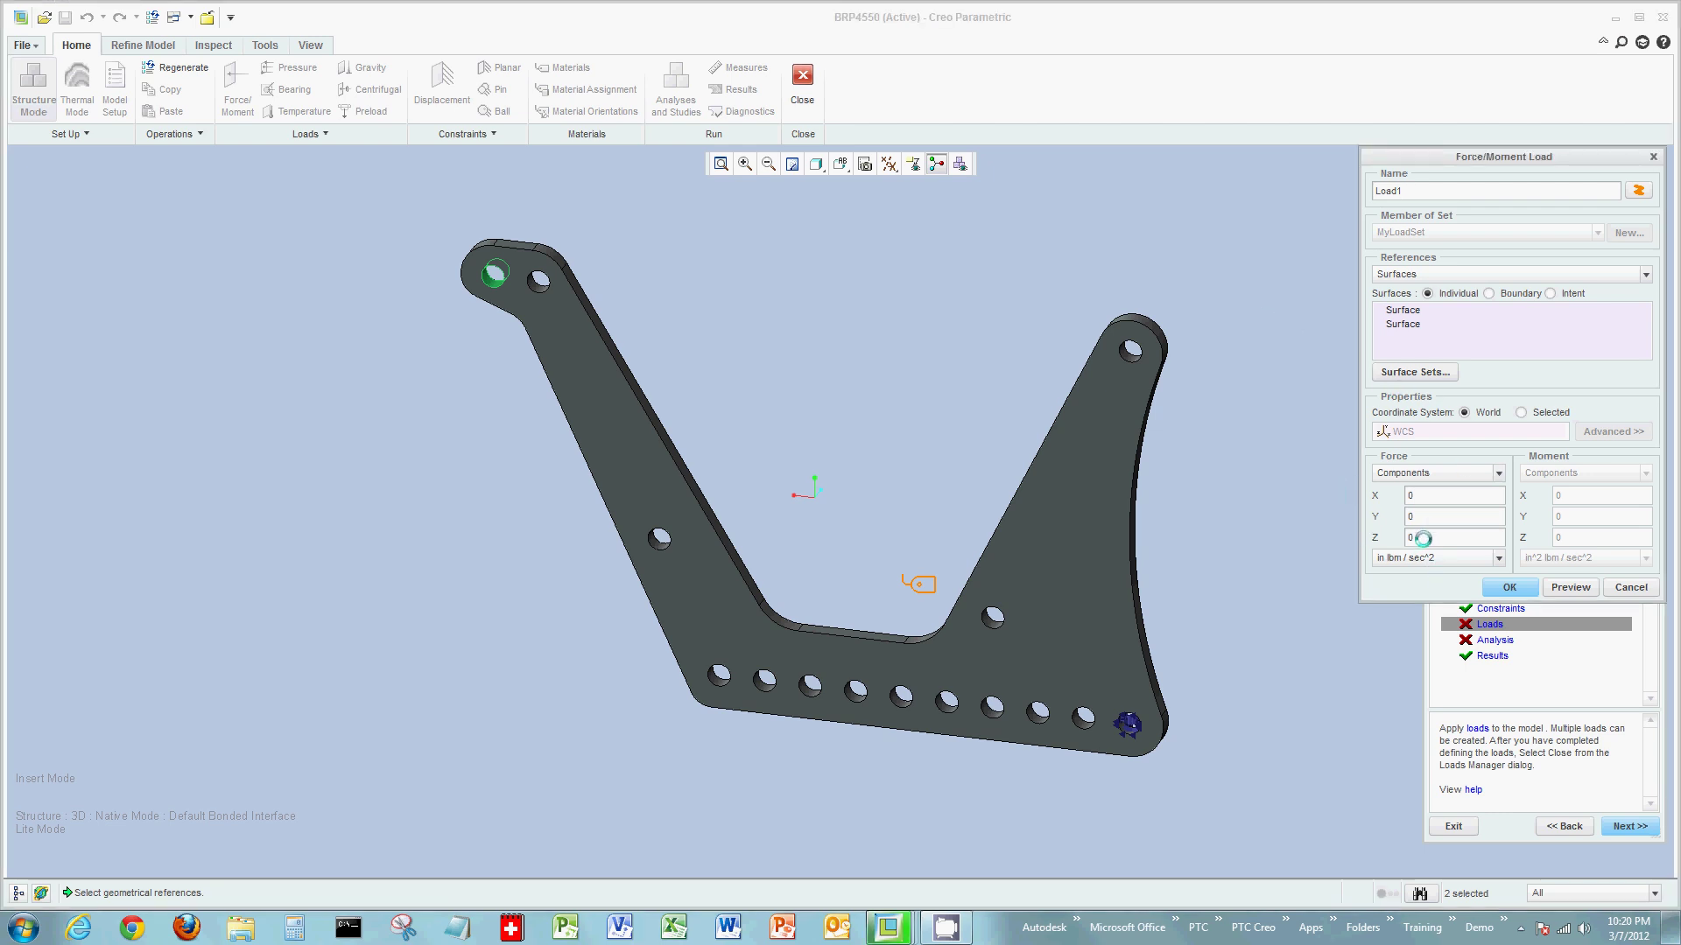
pyautogui.write('-200')
pyautogui.click(1564, 588)
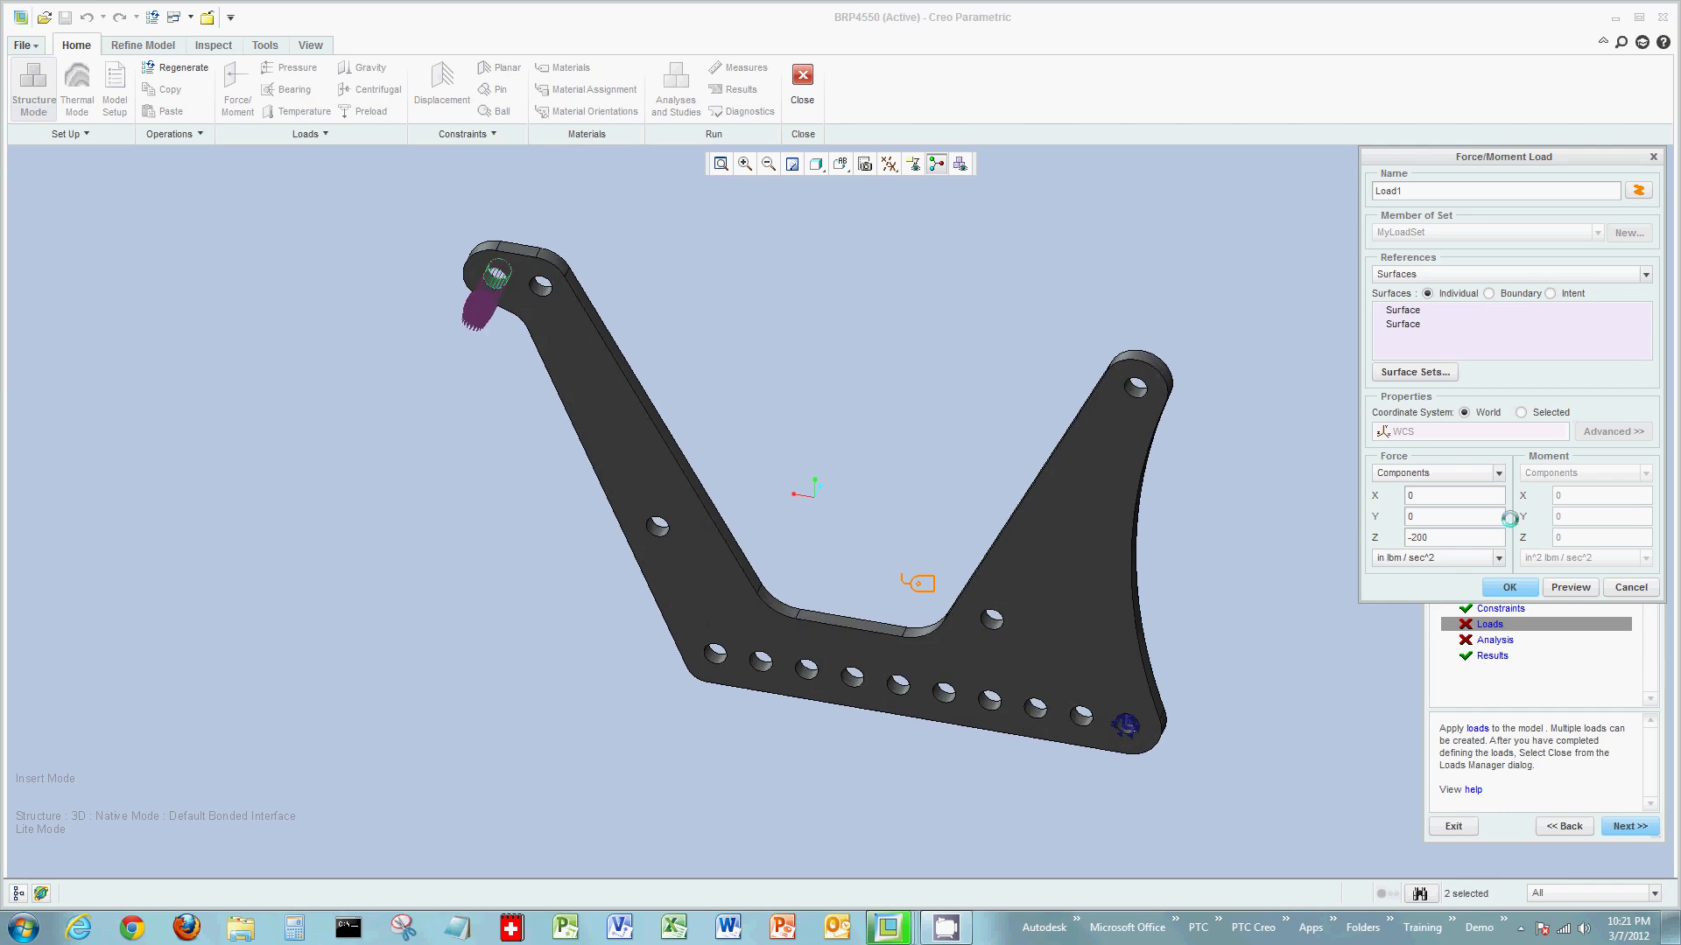
pyautogui.click(1524, 588)
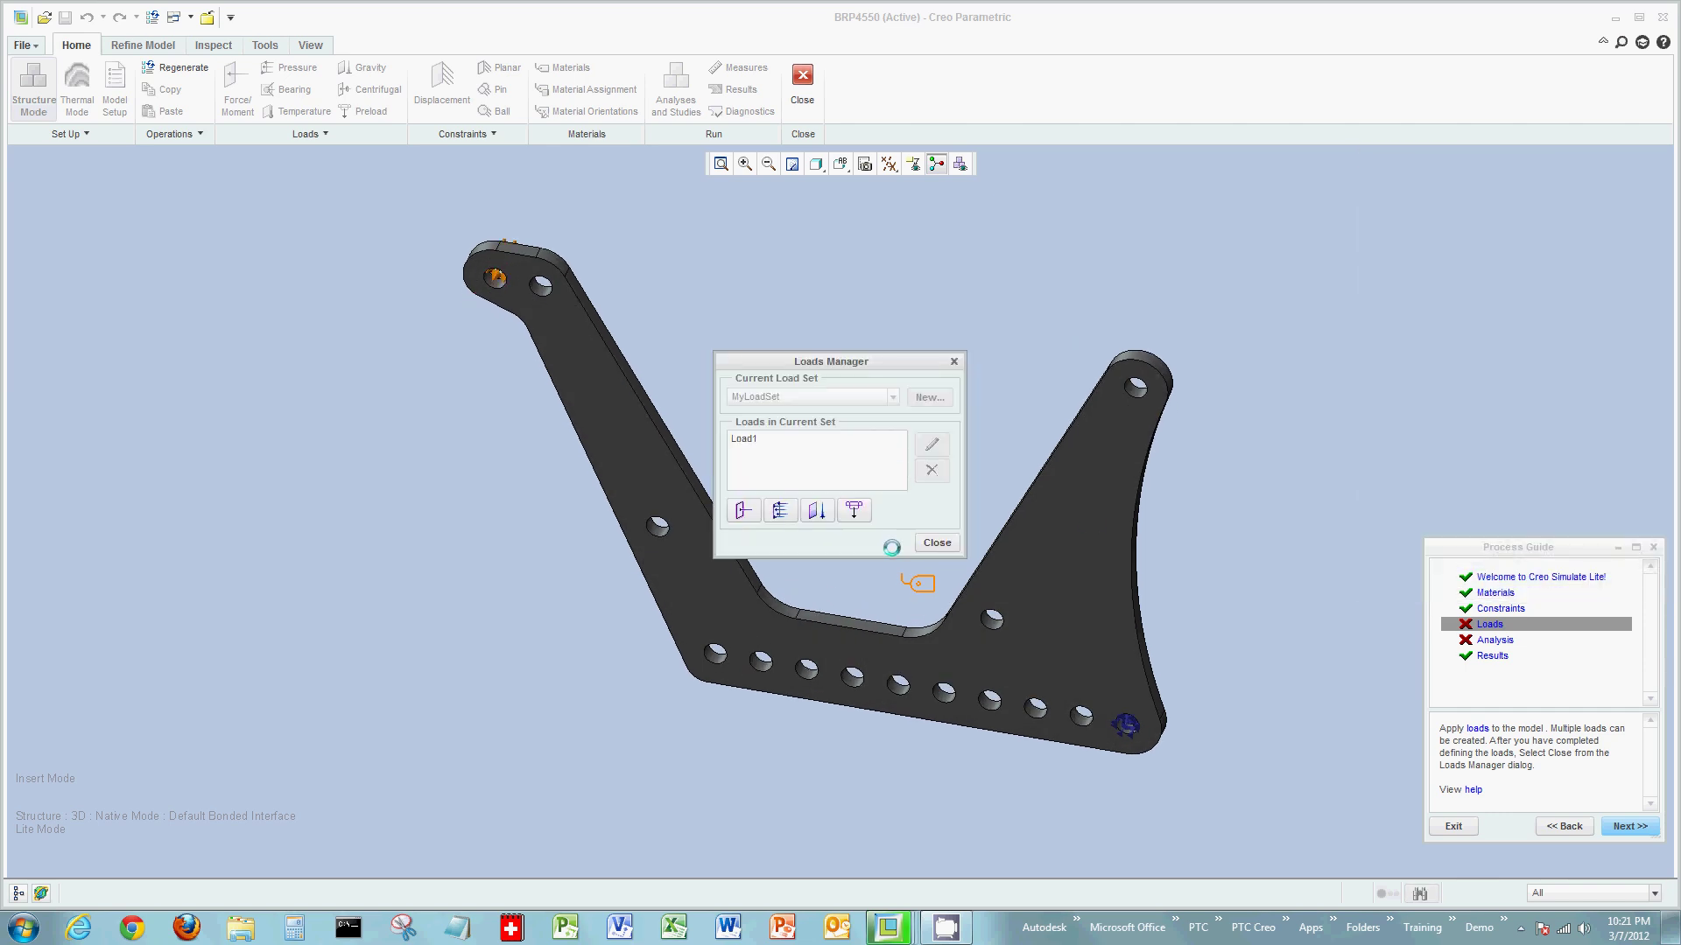
pyautogui.click(931, 547)
# Run the structural analysis MyAnalysis and dismiss its diagnostics once the run completes.
pyautogui.click(1488, 640)
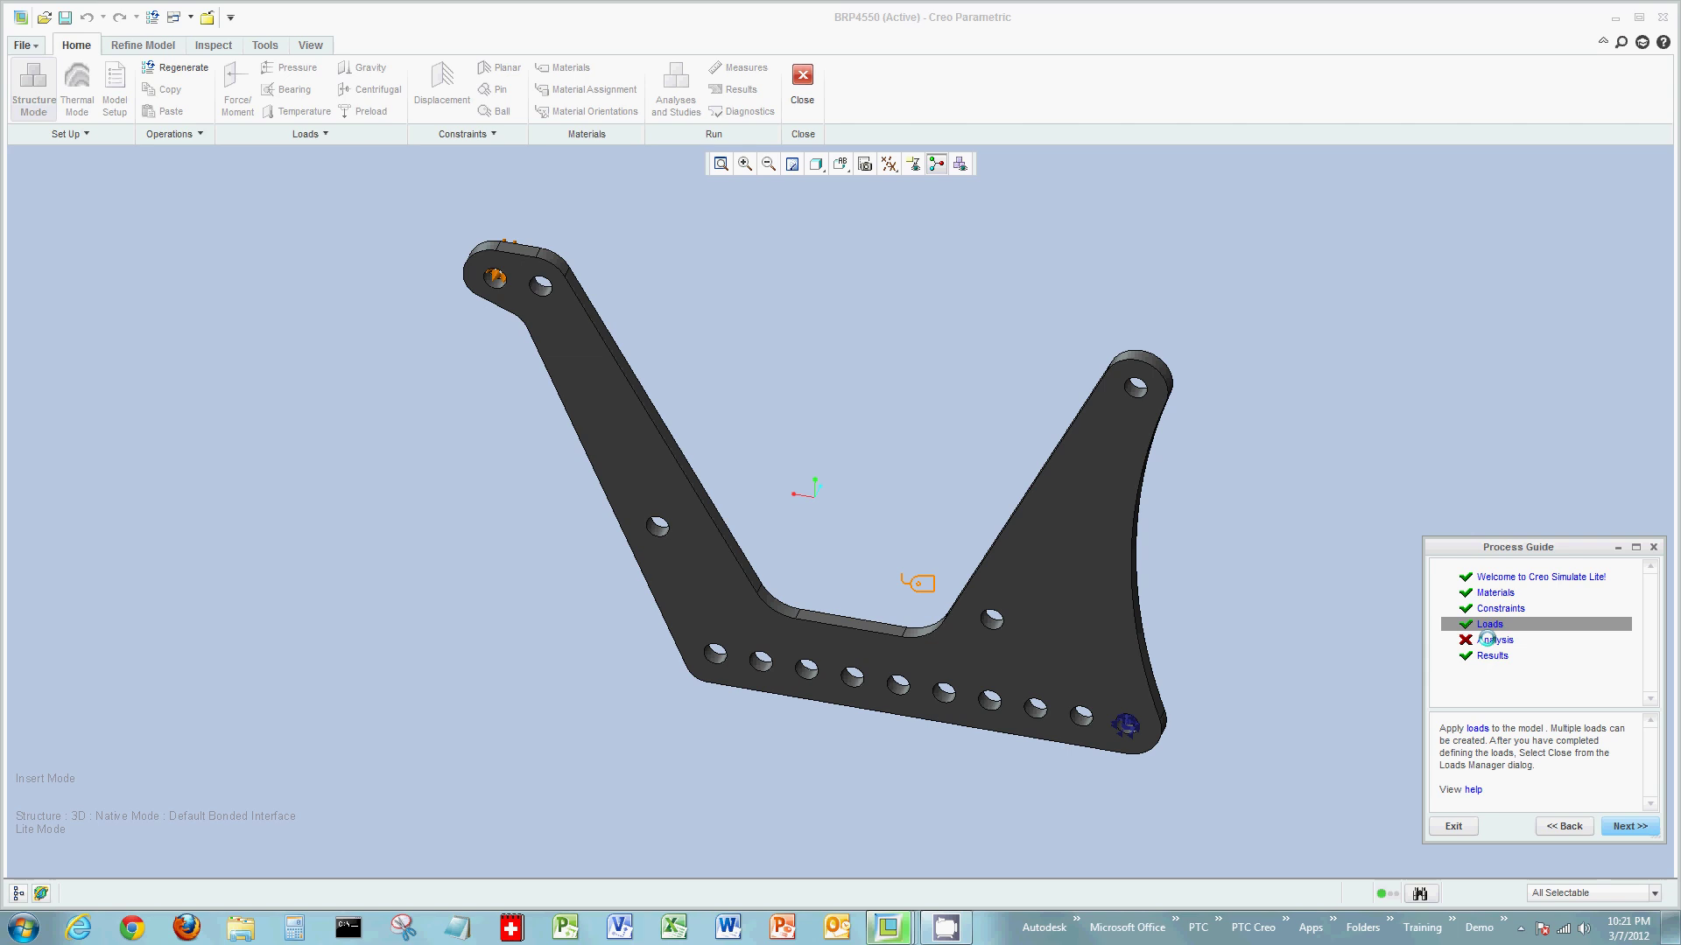
pyautogui.click(1447, 728)
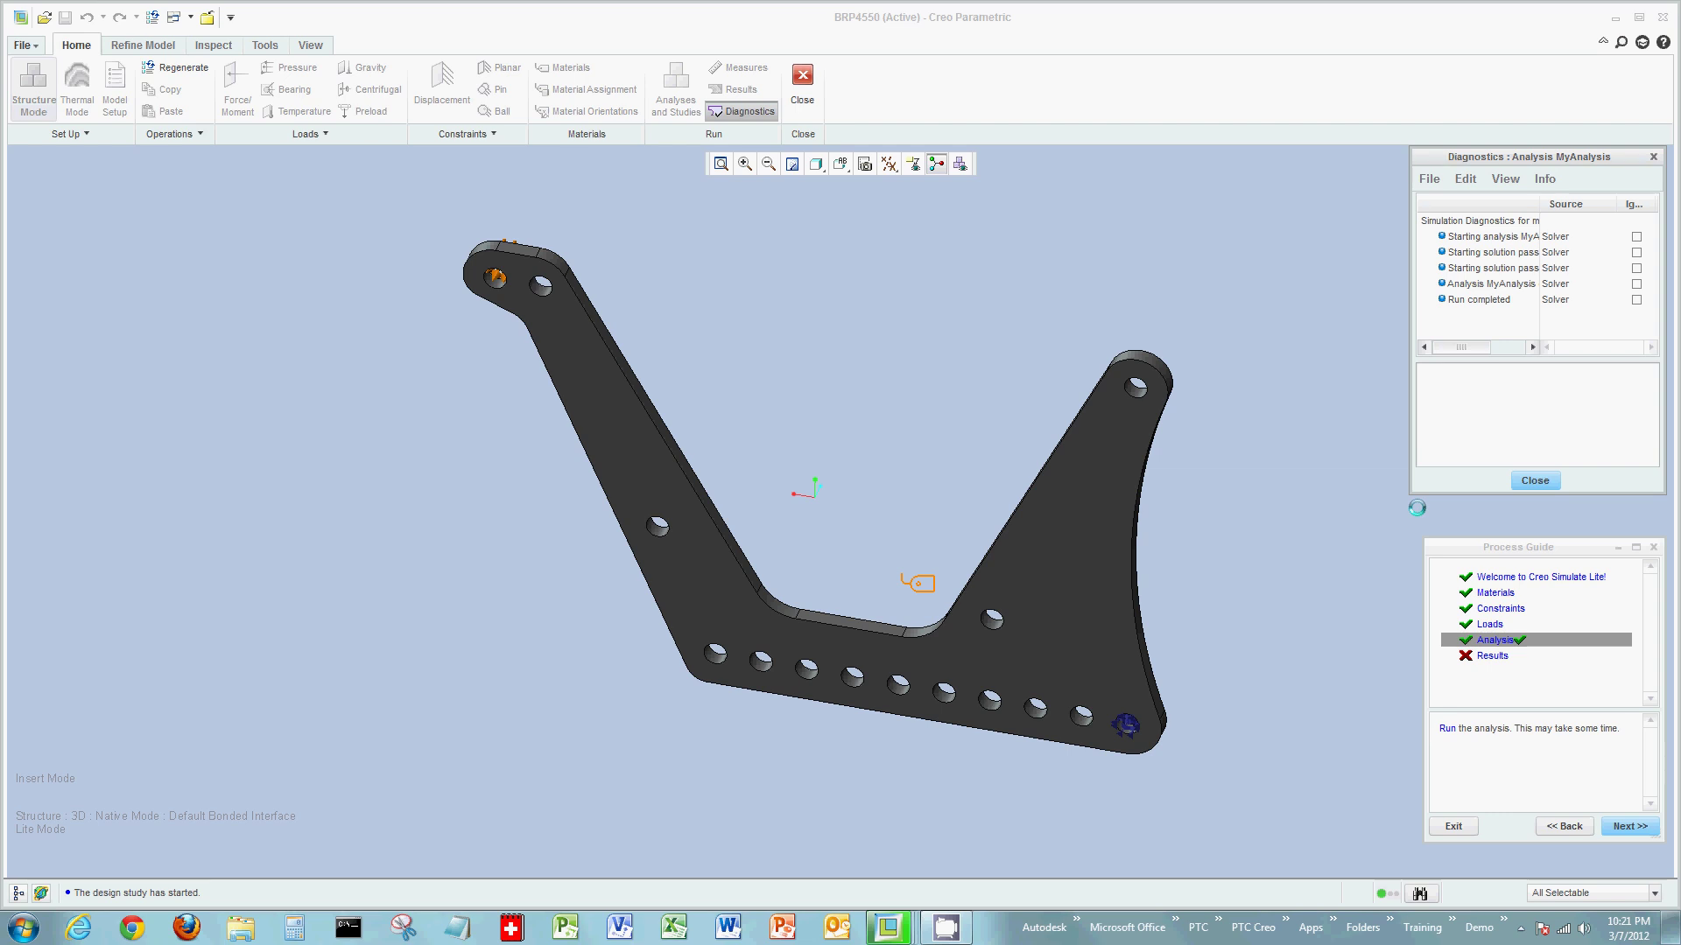
pyautogui.click(1535, 481)
# View the stress and displacement results of the analysis, close them and exit the simulation.
pyautogui.click(1497, 657)
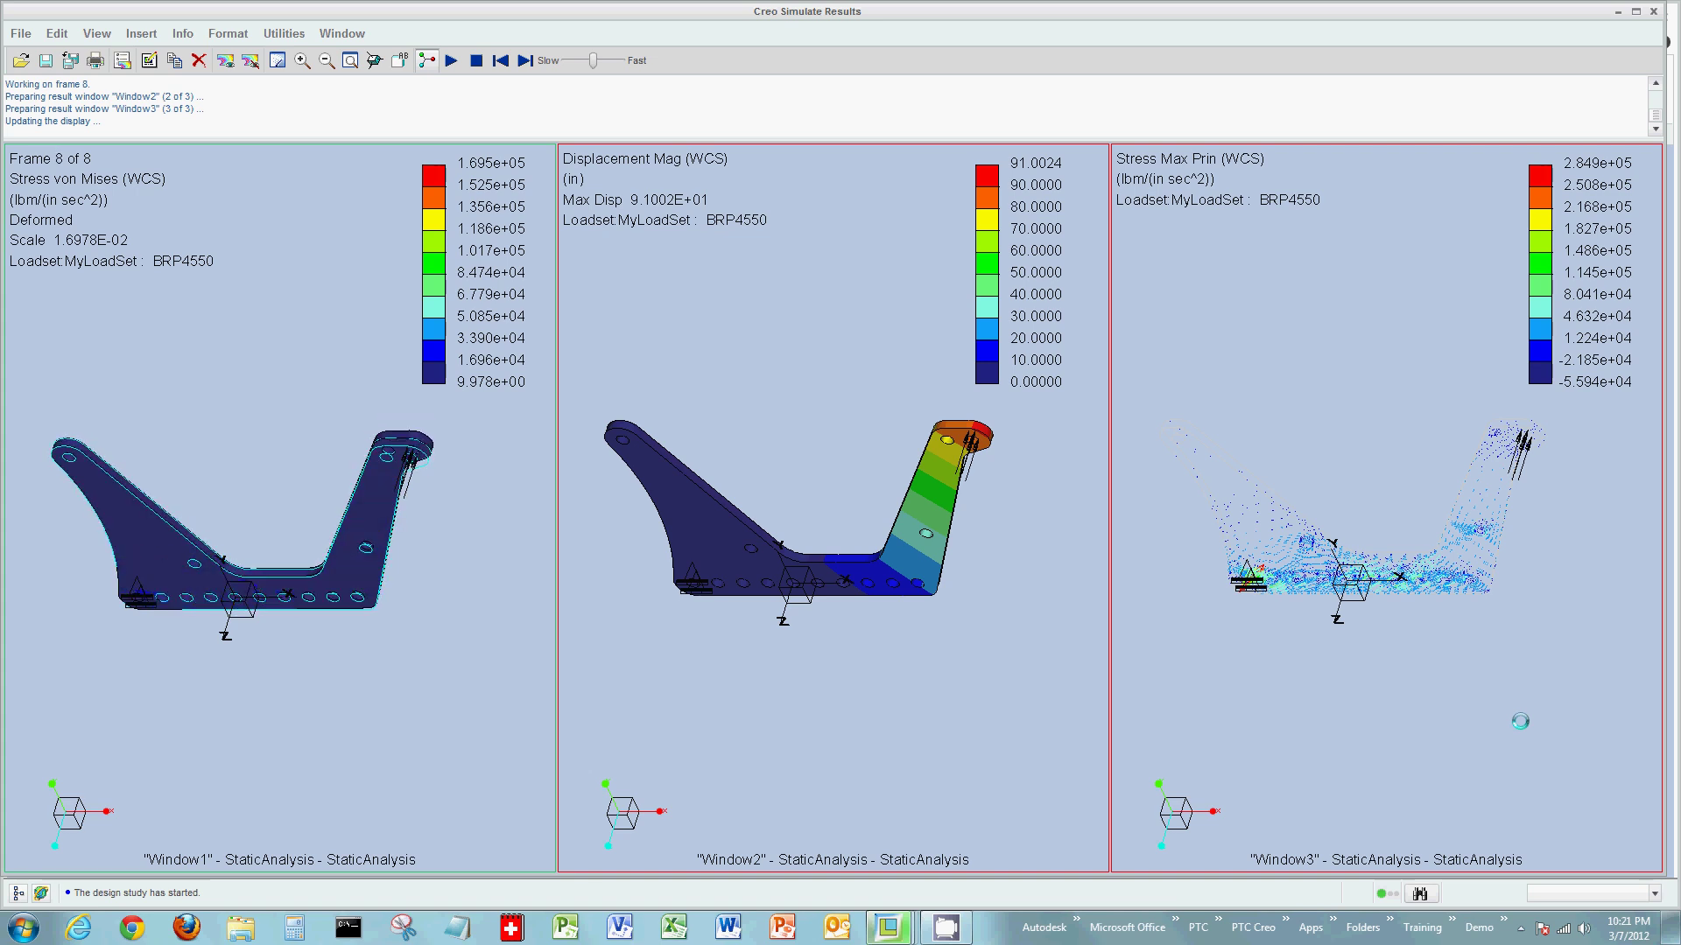
pyautogui.click(1653, 10)
pyautogui.click(823, 480)
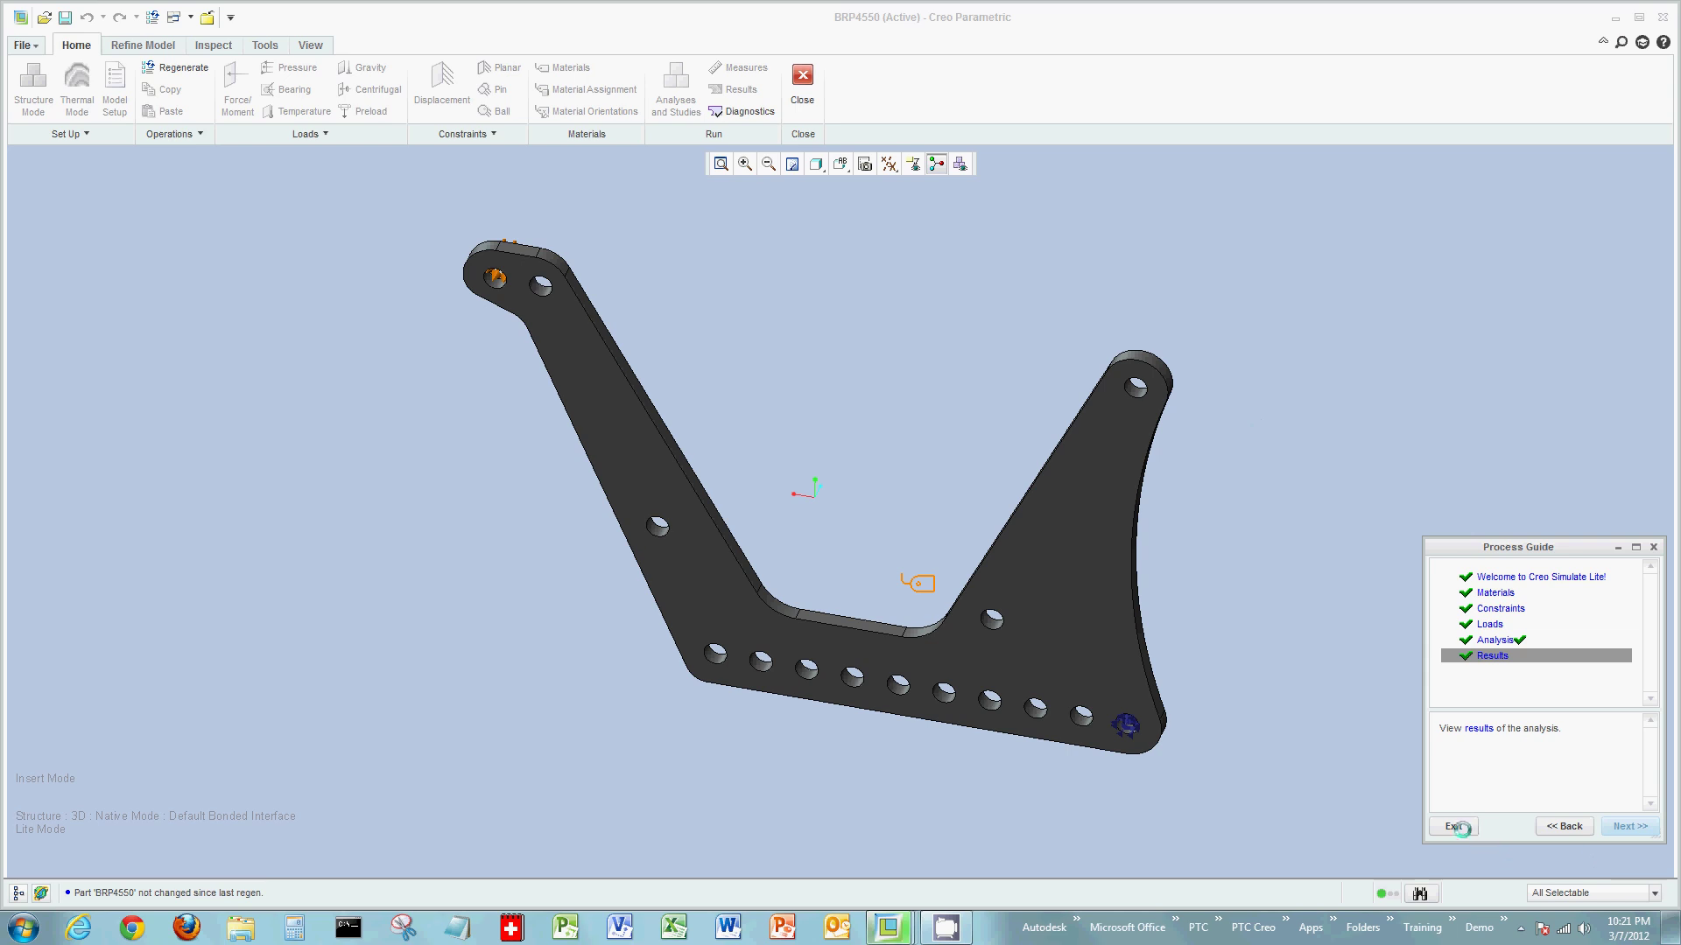
pyautogui.click(1455, 826)
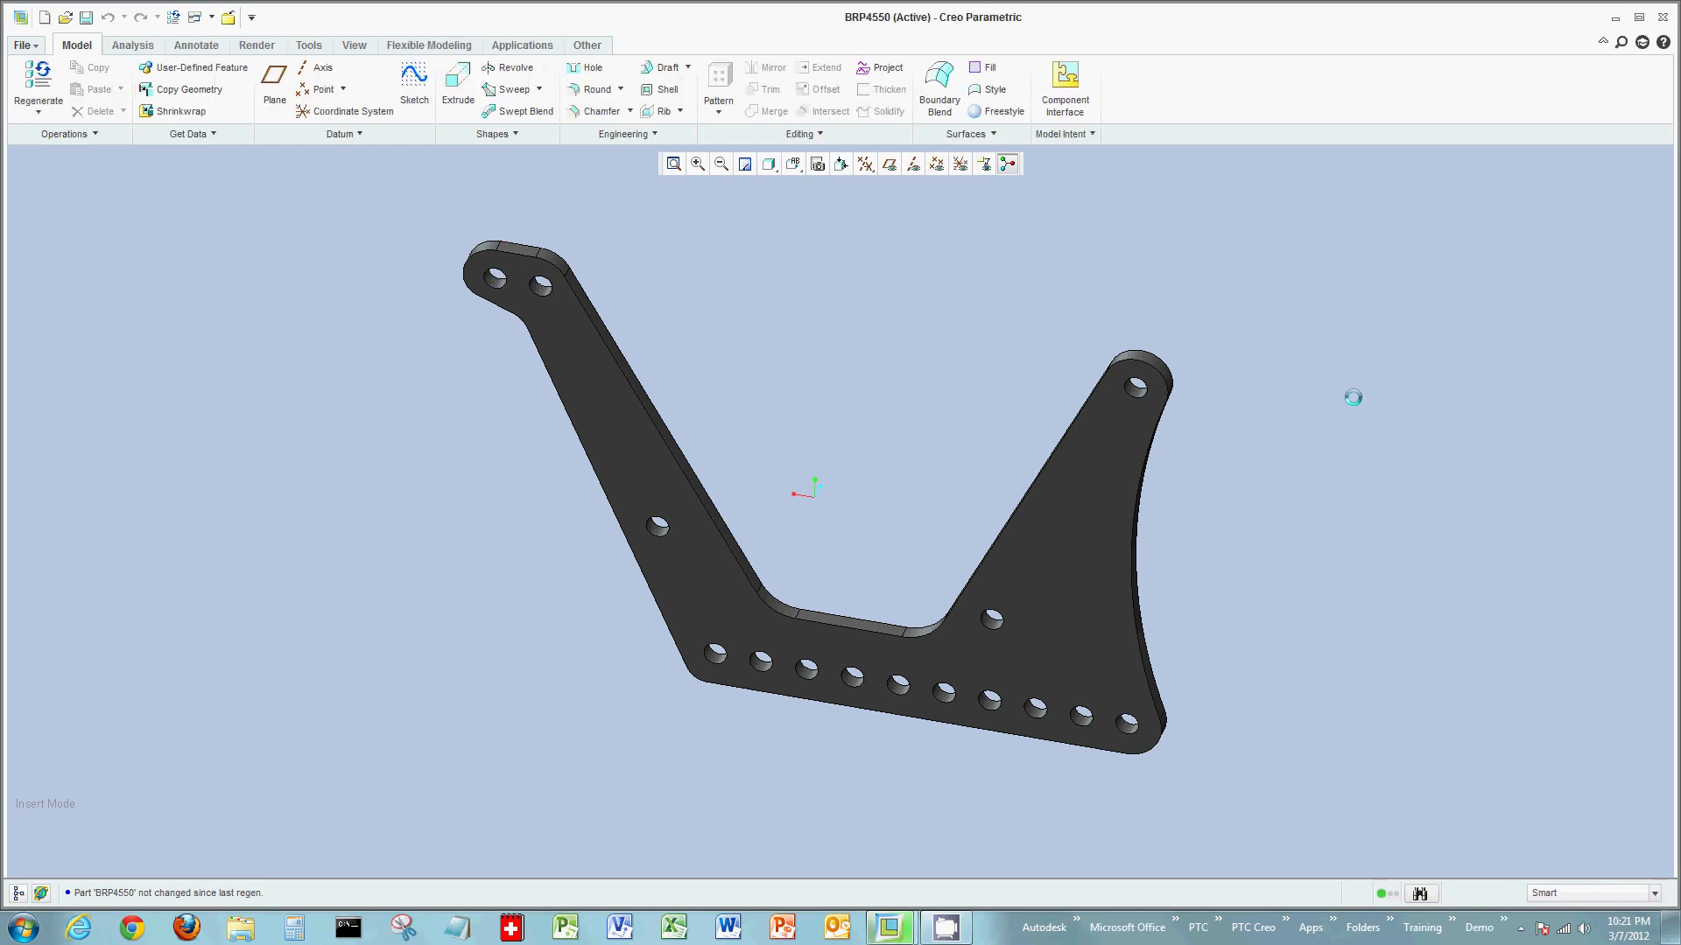